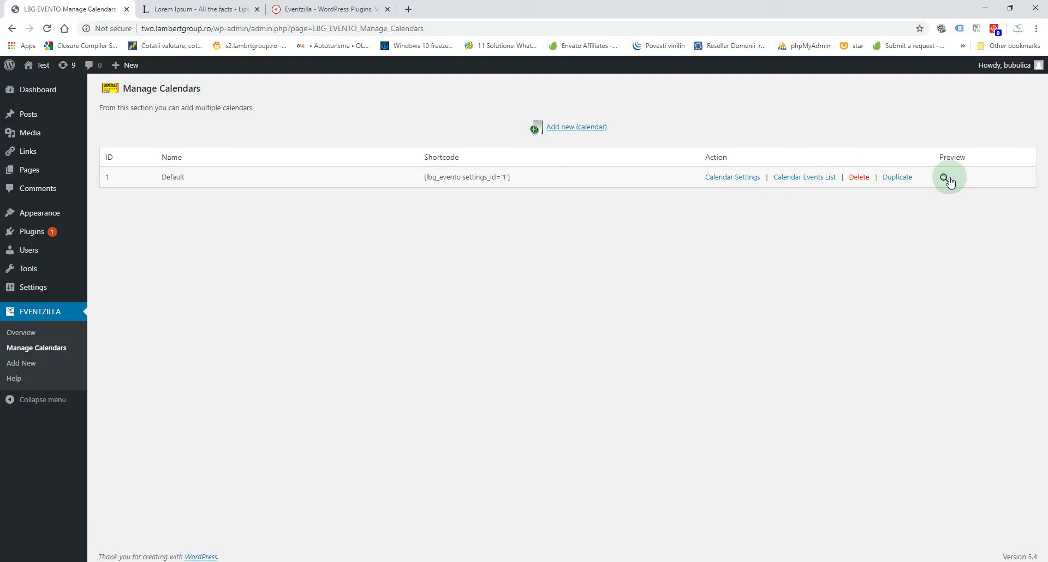
# Open the settings of the Default calendar (ID #1) from the Manage Calendars list.
pyautogui.click(733, 177)
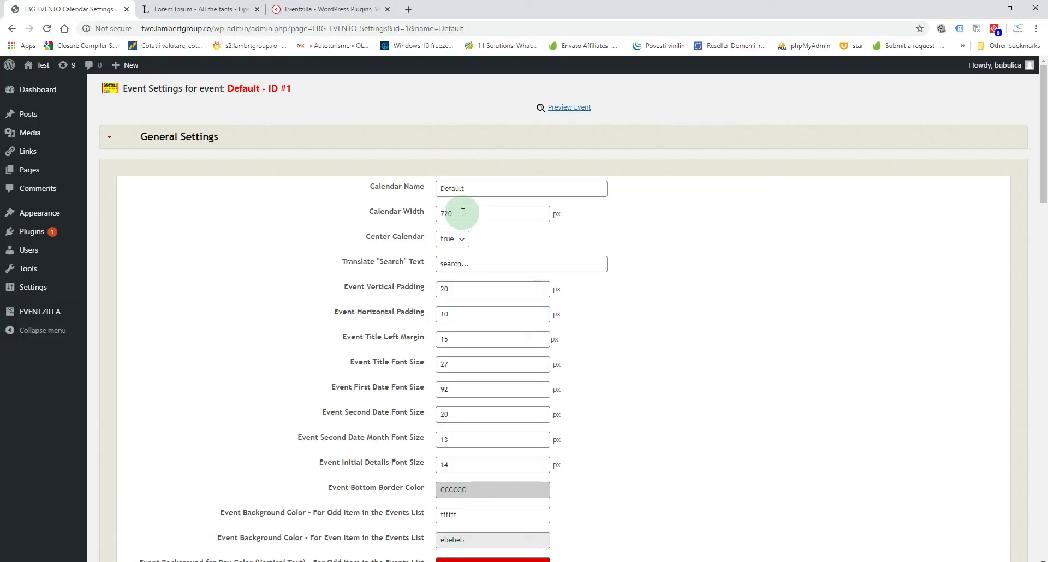
# Scroll past General Settings and expand the Left Side/Top Callendar colour settings.
pyautogui.scroll(-2, 512, 360)
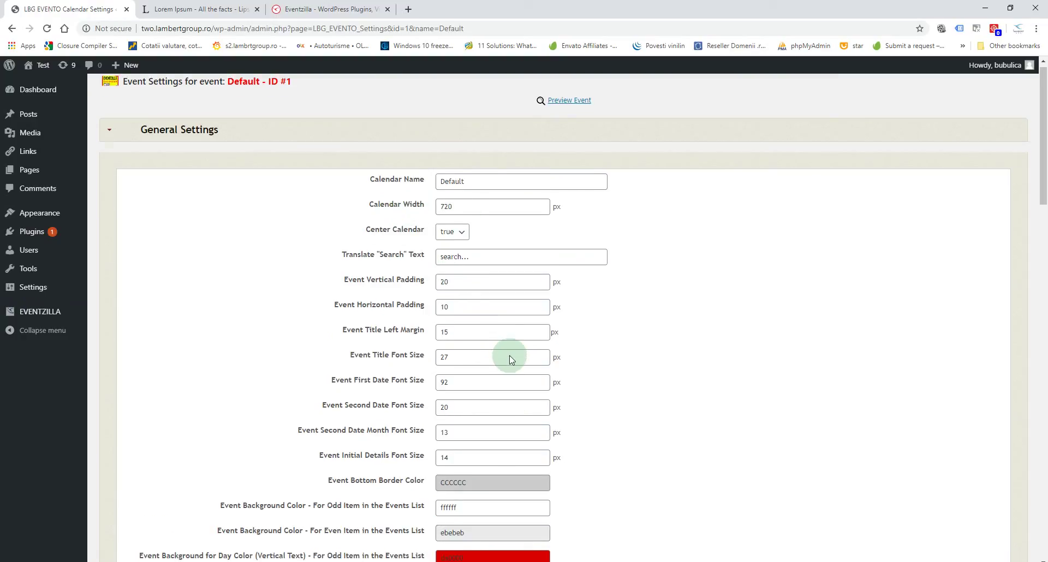
pyautogui.scroll(-4, 511, 360)
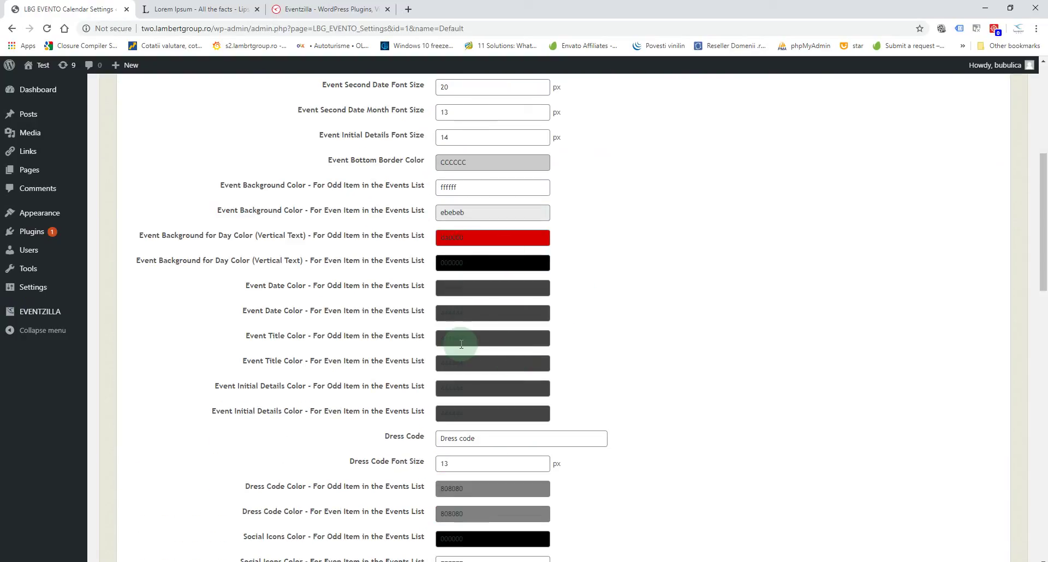
pyautogui.scroll(-6, 459, 343)
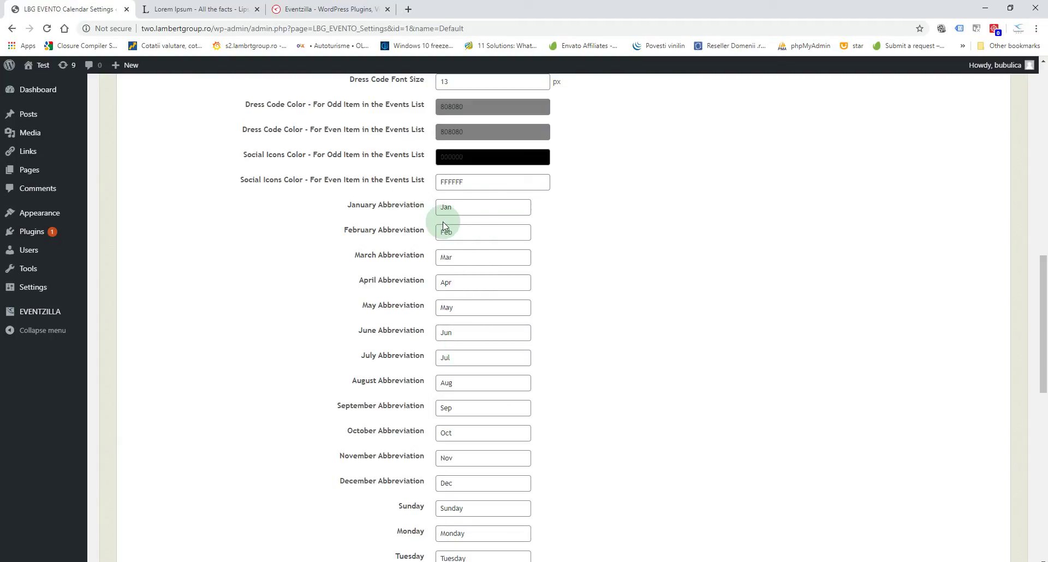
pyautogui.scroll(-7, 599, 377)
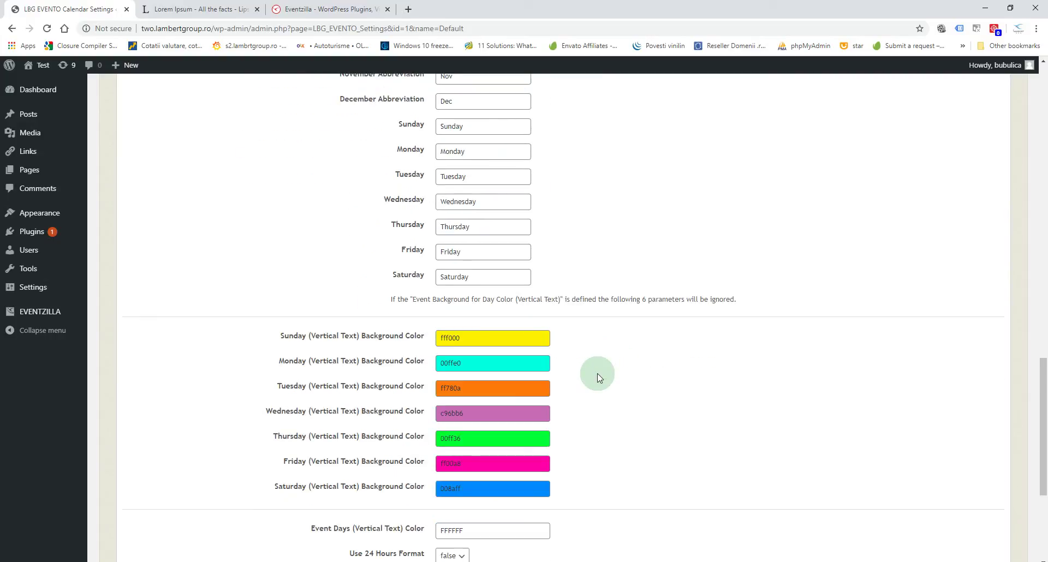
pyautogui.scroll(-3, 599, 377)
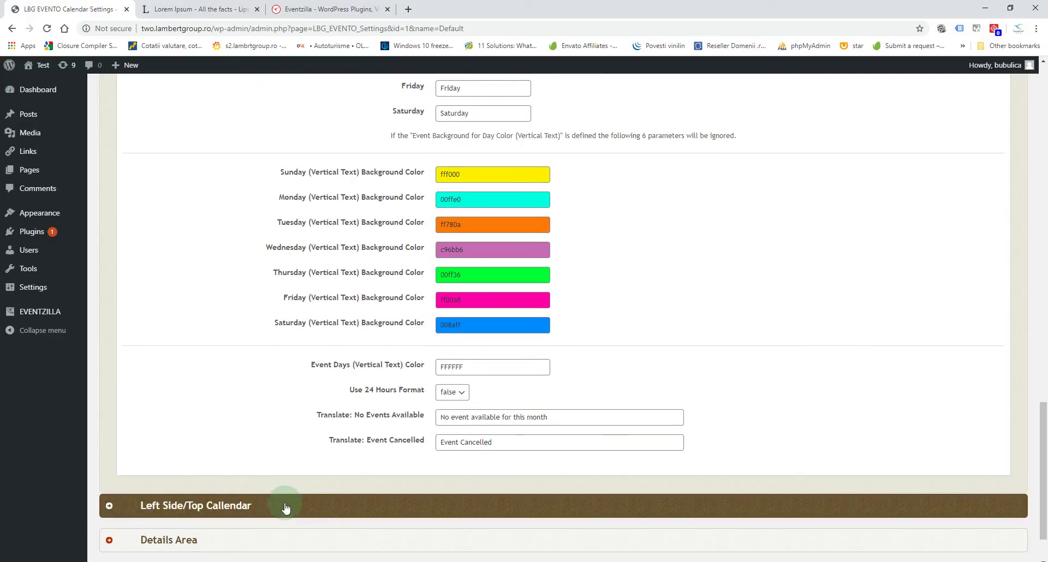
pyautogui.click(174, 507)
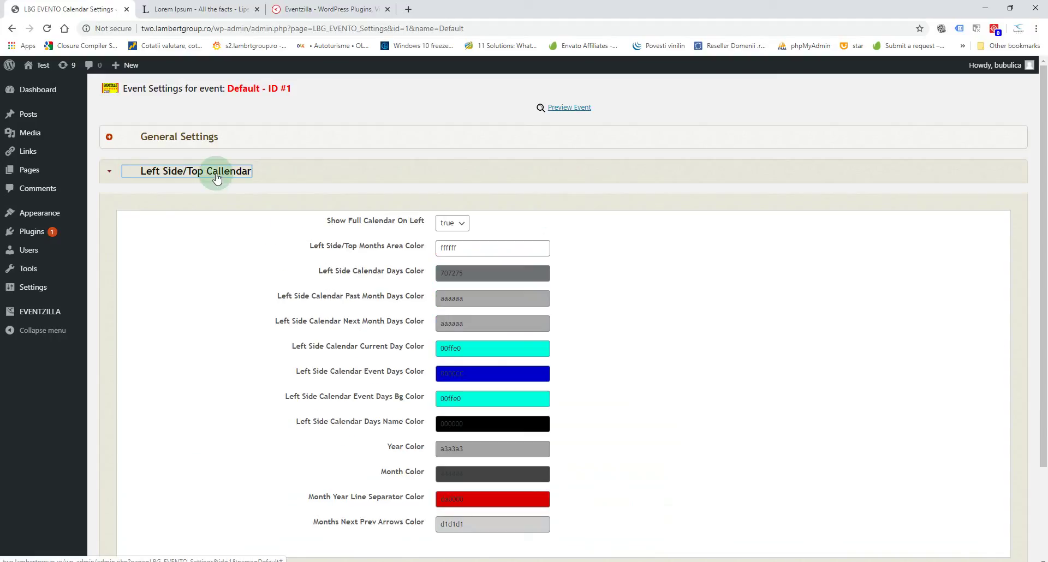
pyautogui.click(344, 10)
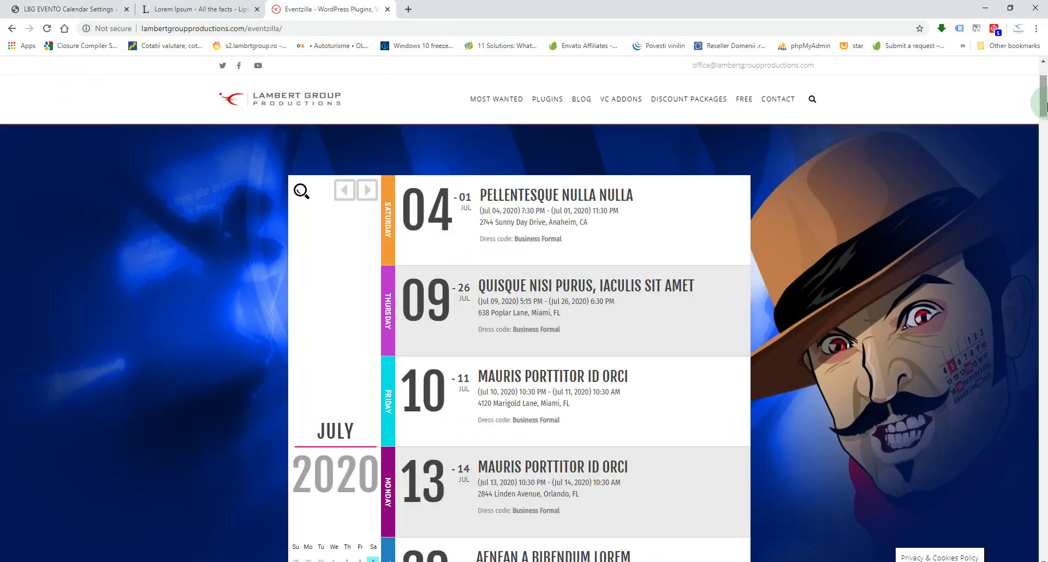
pyautogui.moveTo(1045, 107); pyautogui.dragTo(1046, 115)
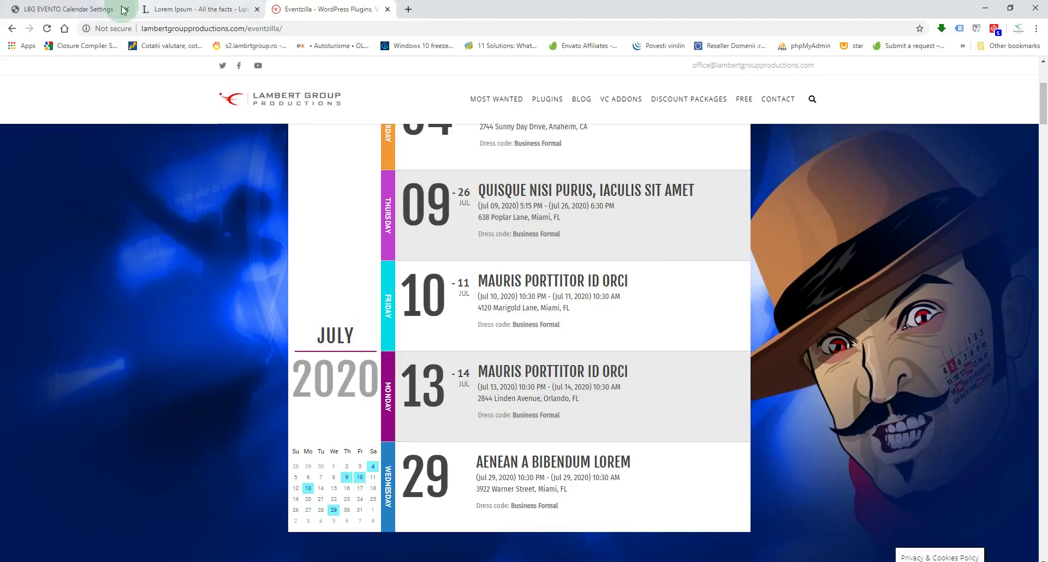
pyautogui.click(88, 10)
pyautogui.click(454, 224)
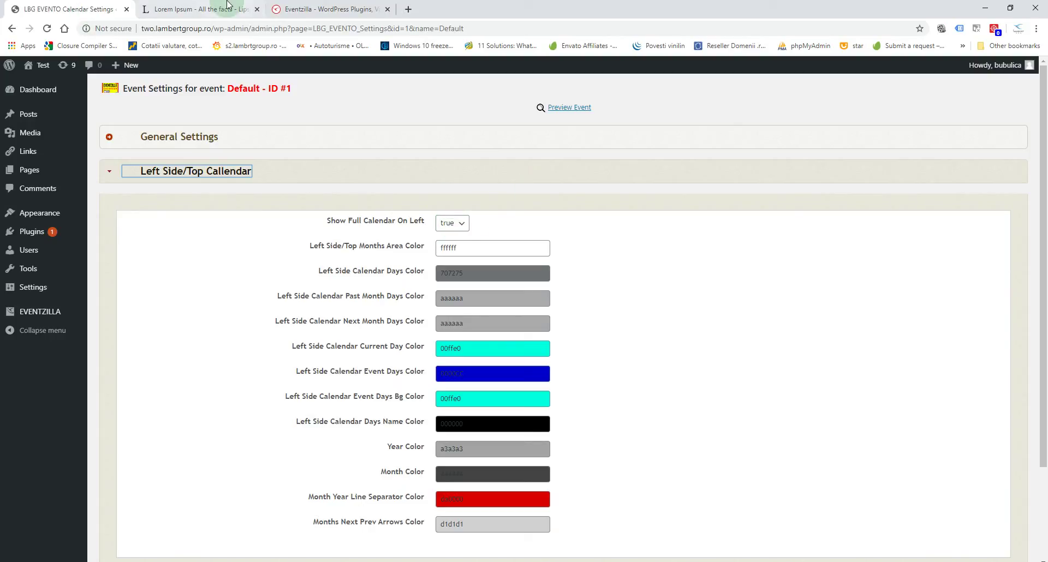
pyautogui.click(411, 218)
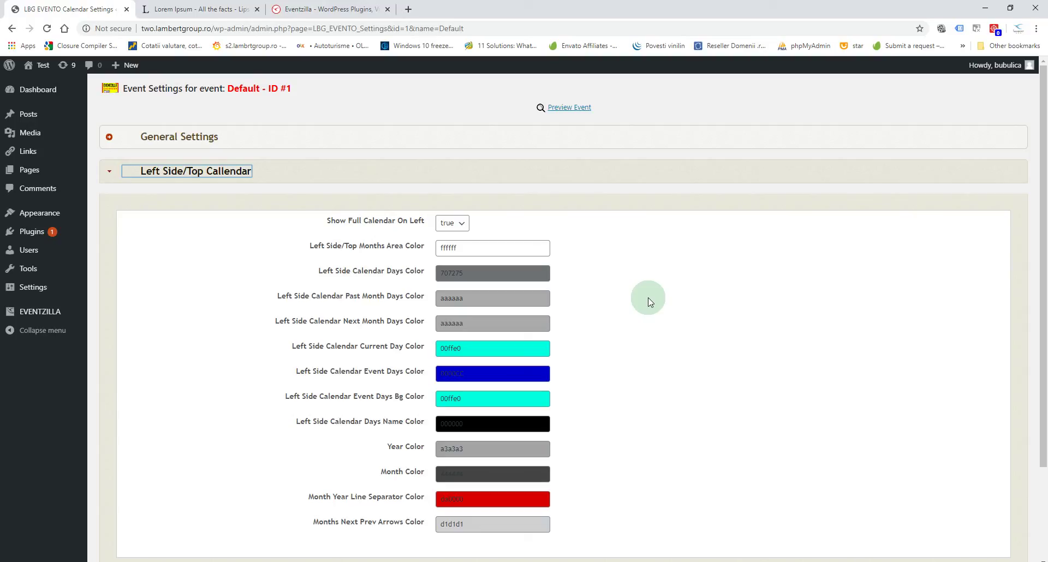
pyautogui.scroll(-3, 633, 342)
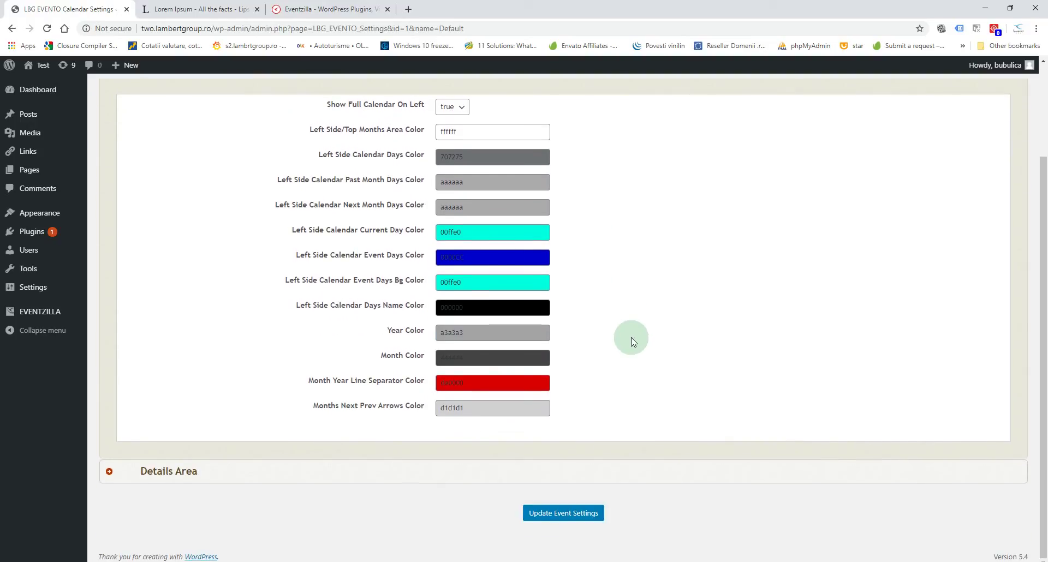
# Expand the Details Area settings, then open the Default calendar's events list for adding an event.
pyautogui.click(225, 469)
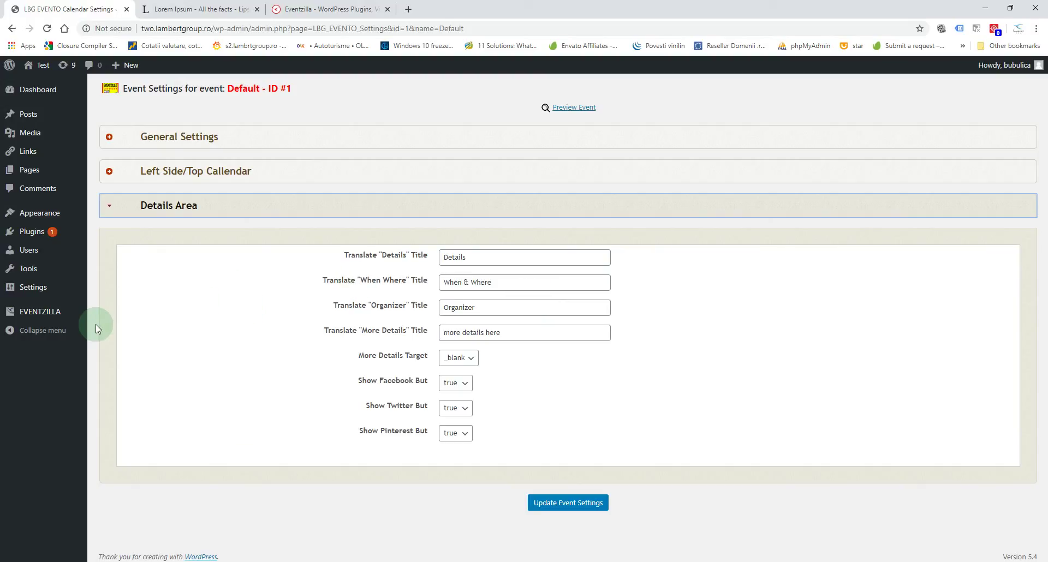
pyautogui.moveTo(58, 319)
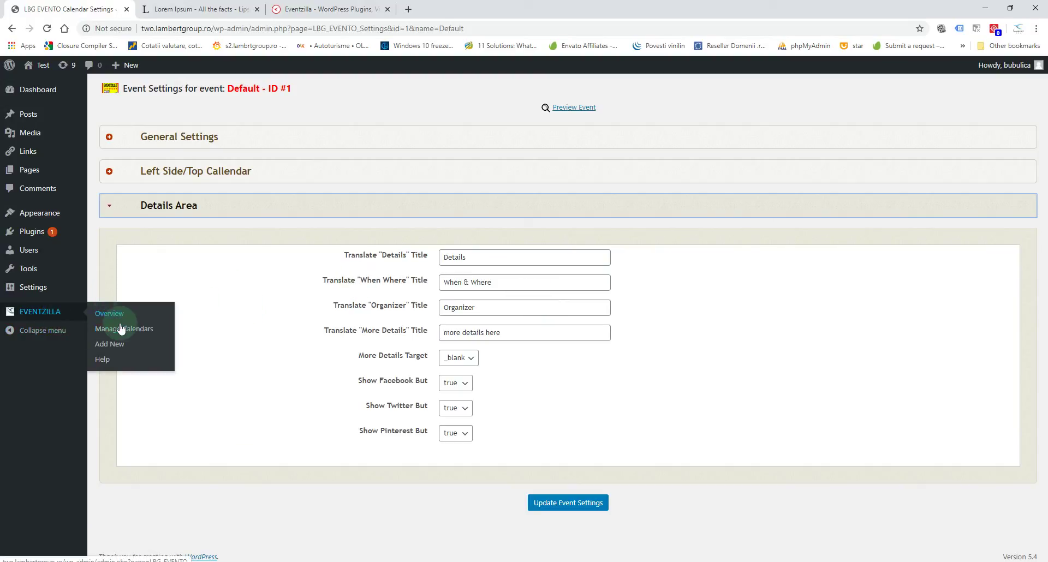
pyautogui.click(139, 334)
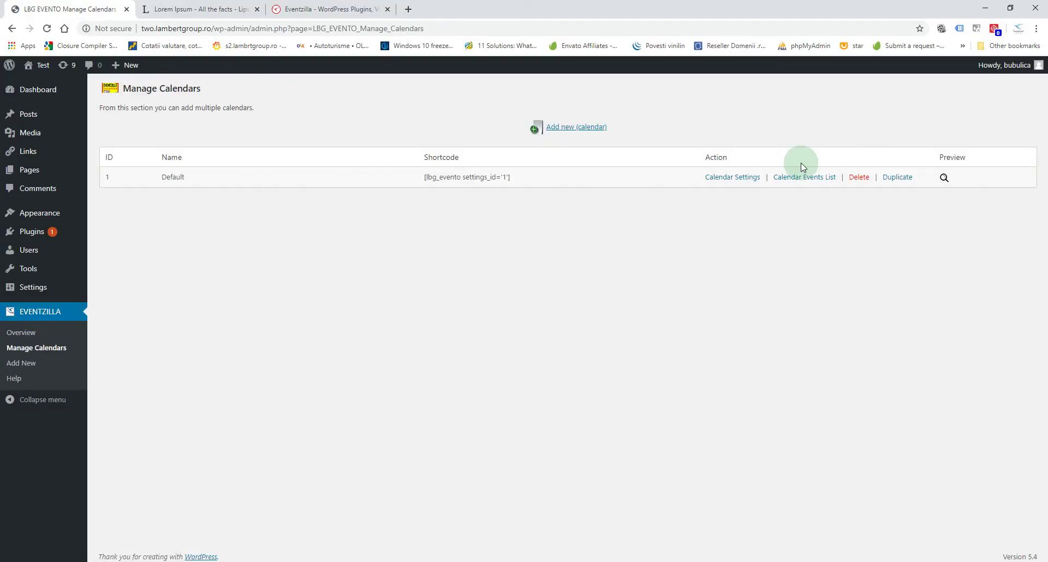
pyautogui.click(826, 180)
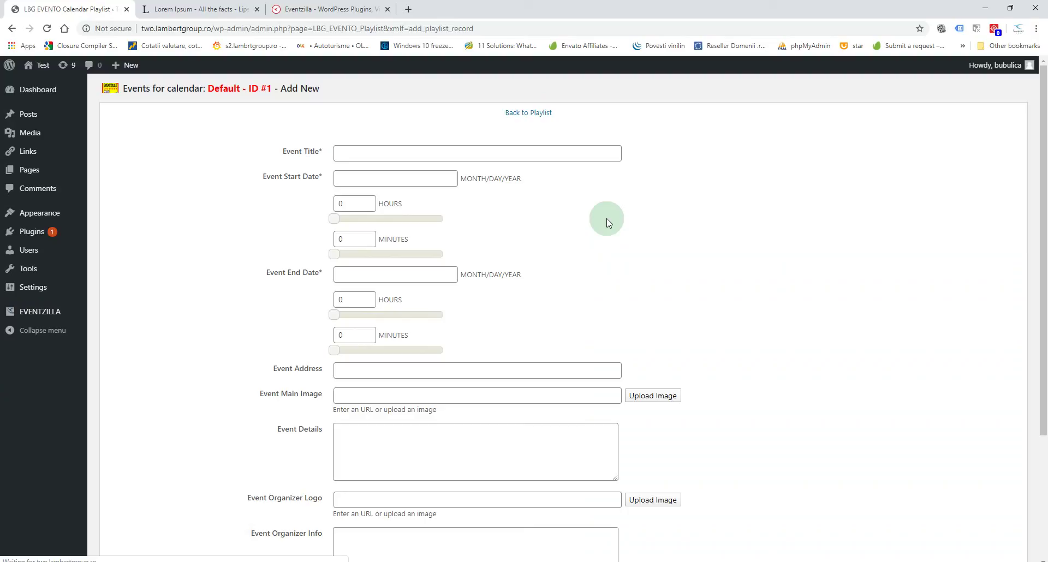
# Title the event PELLENTESQUE NULLA NULLA from the demo page, starting 4/18/2020 at 9:30.
pyautogui.click(336, 10)
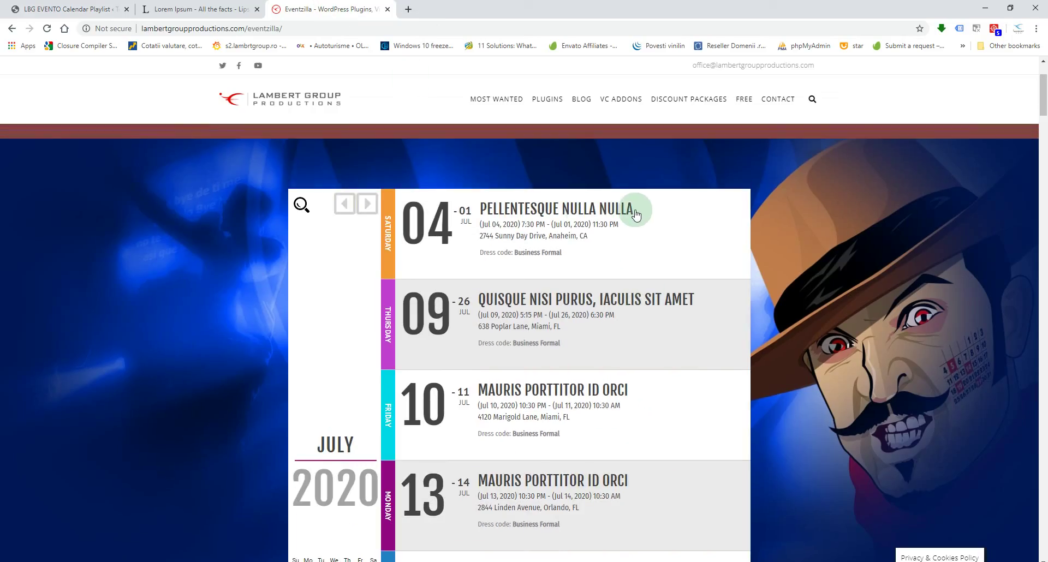
pyautogui.moveTo(634, 209); pyautogui.dragTo(488, 214)
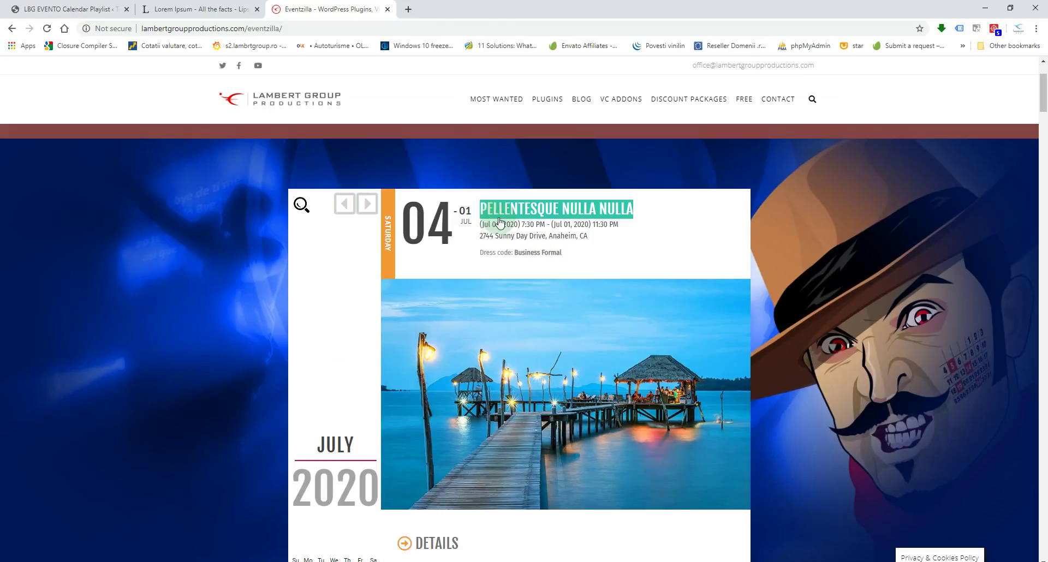
pyautogui.click(117, 9)
pyautogui.moveTo(217, 65); pyautogui.dragTo(391, 153)
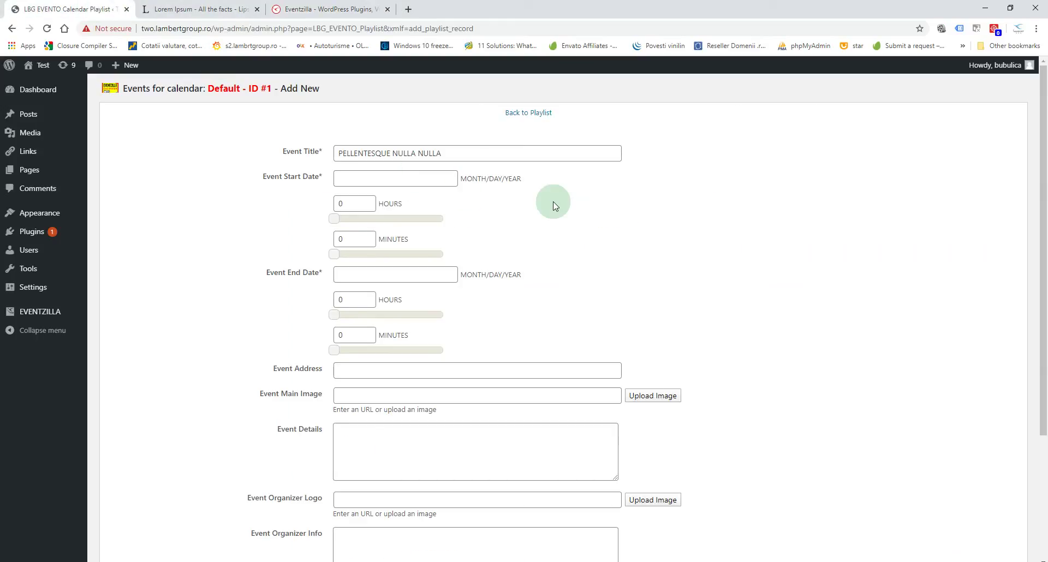
pyautogui.click(430, 179)
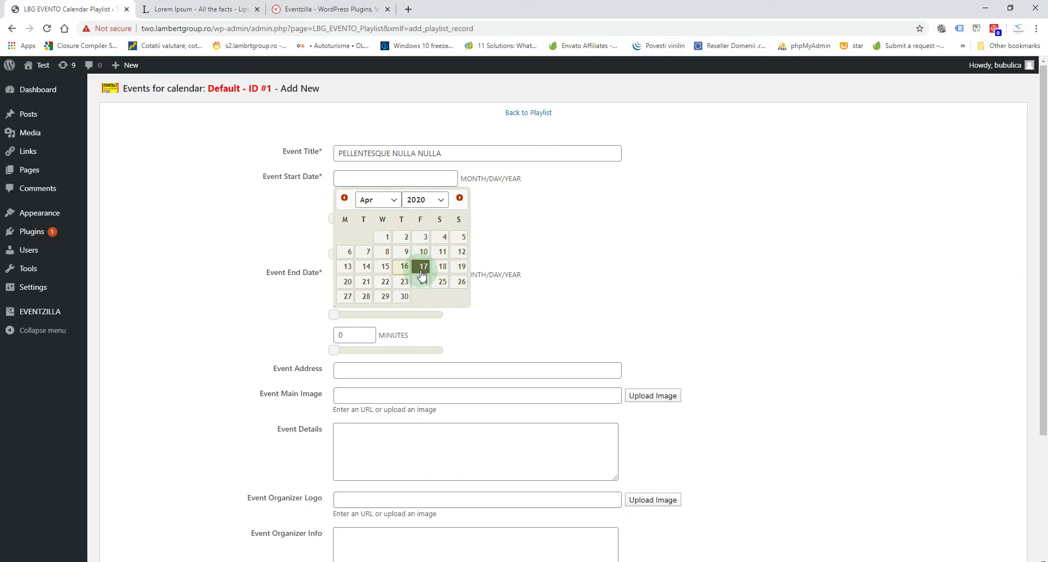
pyautogui.click(442, 267)
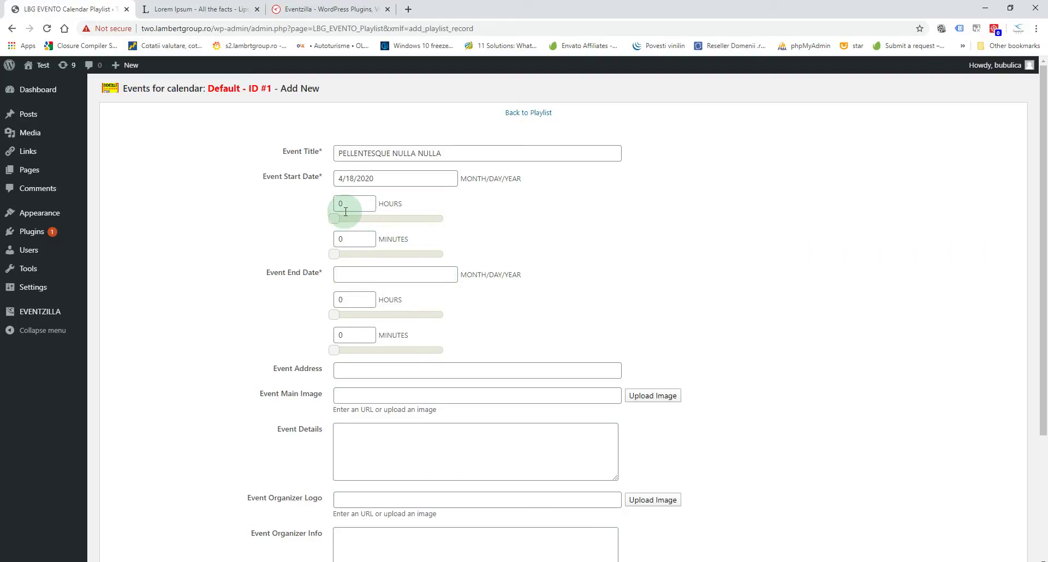
pyautogui.moveTo(337, 219); pyautogui.dragTo(378, 219)
pyautogui.moveTo(334, 254); pyautogui.dragTo(394, 254)
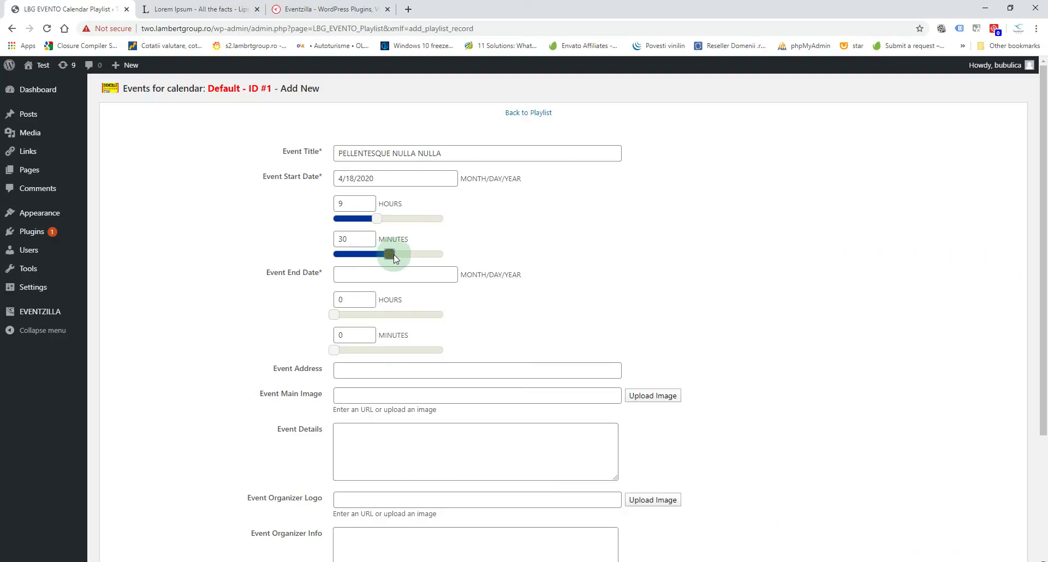
# Set the event's end to 4/19/2020 at 11:15.
pyautogui.click(453, 279)
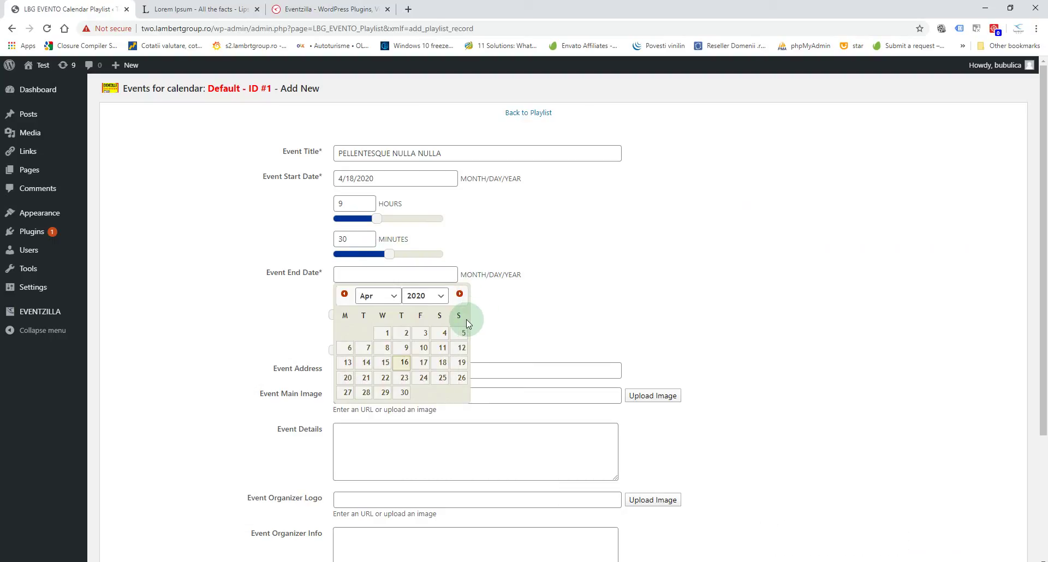
pyautogui.click(461, 363)
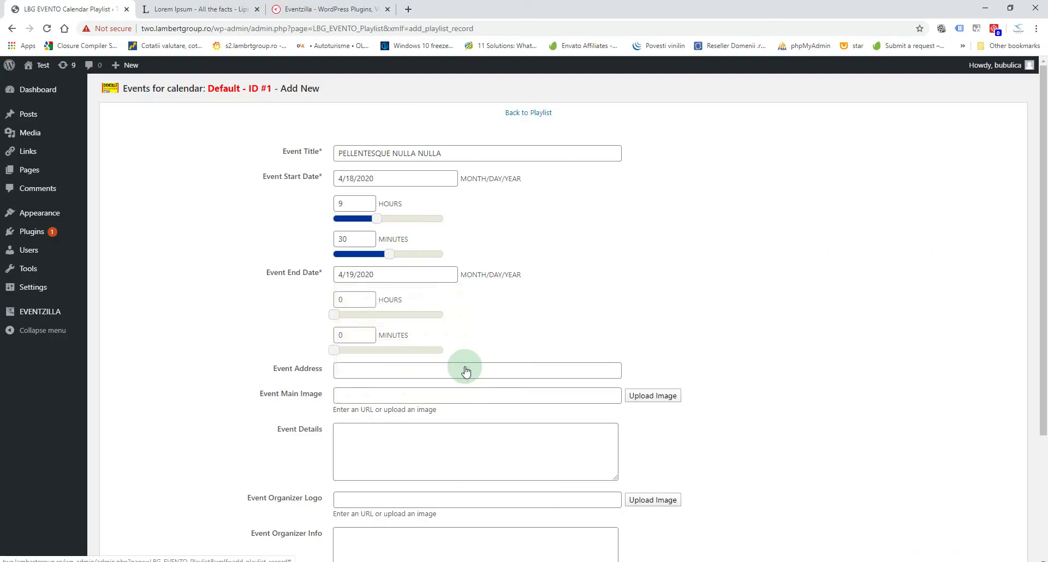
pyautogui.click(333, 315)
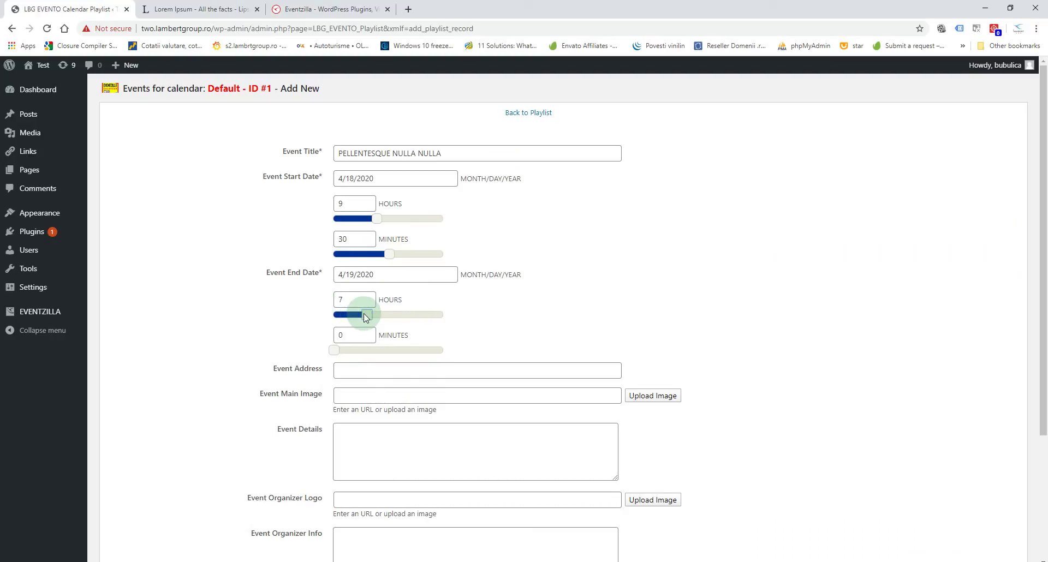
pyautogui.moveTo(365, 313); pyautogui.dragTo(385, 313)
pyautogui.moveTo(361, 353); pyautogui.dragTo(361, 353)
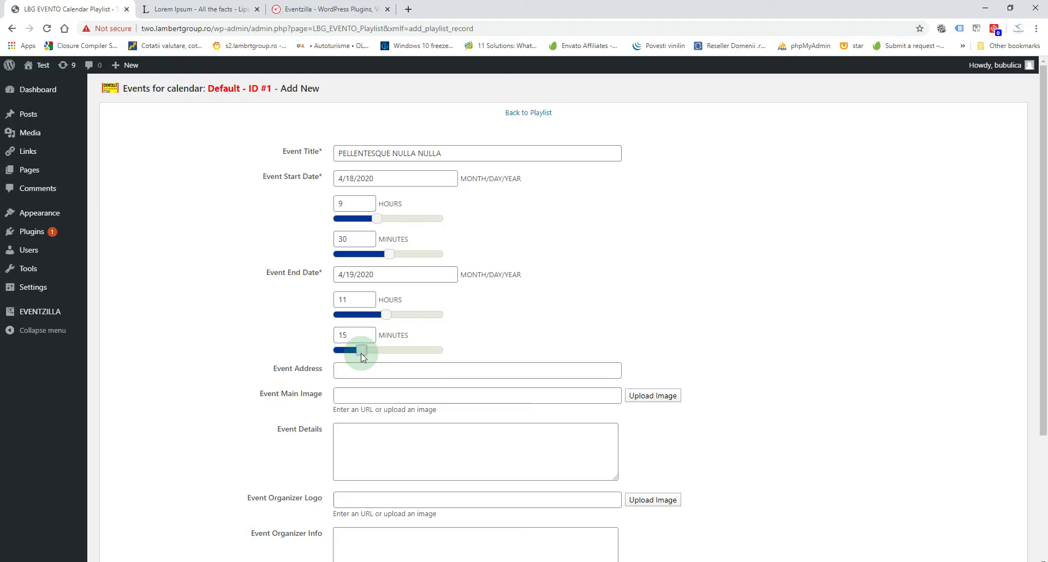
# Copy the demo event's address, 2744 Sunny Day Drive, Anaheim, CA, into Event Address.
pyautogui.click(306, 9)
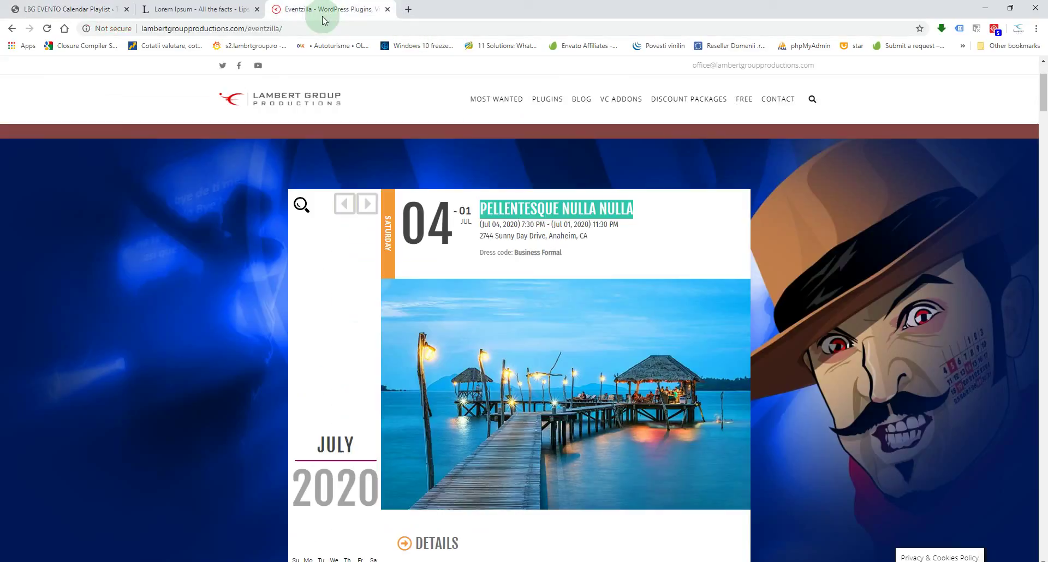
pyautogui.tripleClick(598, 240)
pyautogui.hotkey('ctrl', 'c')
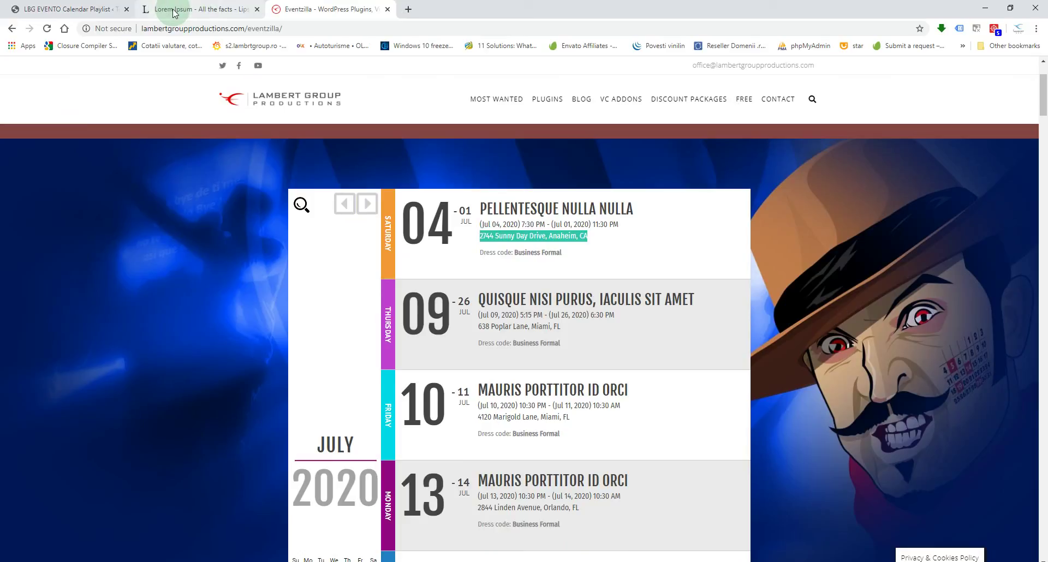
pyautogui.click(68, 9)
pyautogui.click(406, 373)
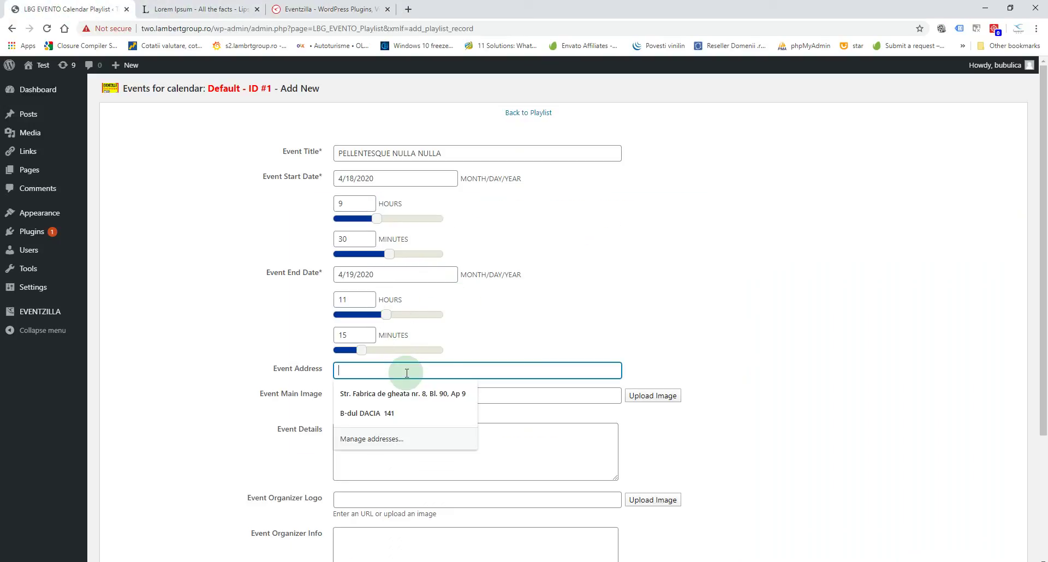
pyautogui.hotkey('ctrl', 'v')
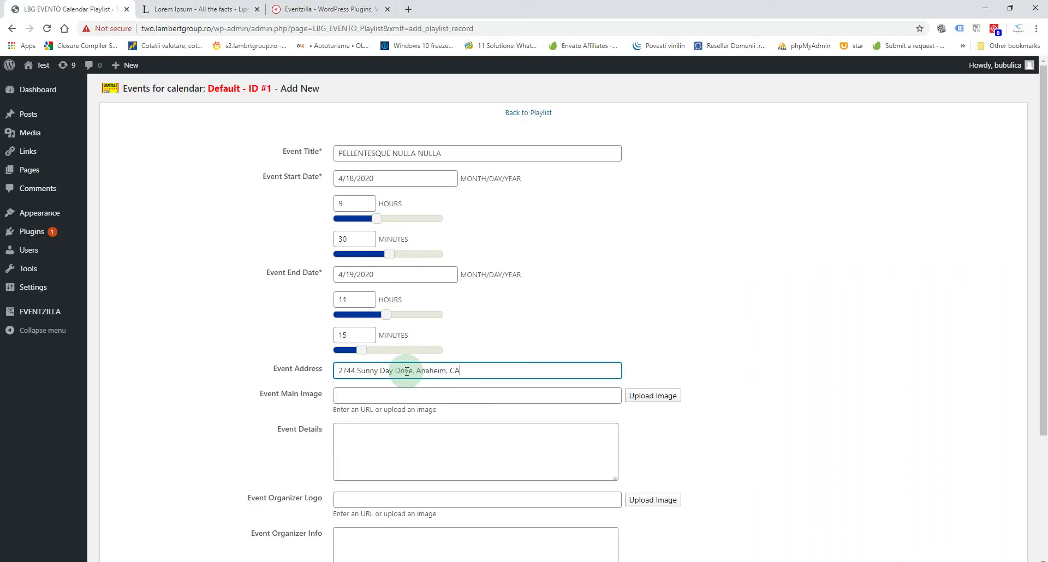
# Set the city-night photo evento2020-27.jpg as the event's main image.
pyautogui.click(648, 398)
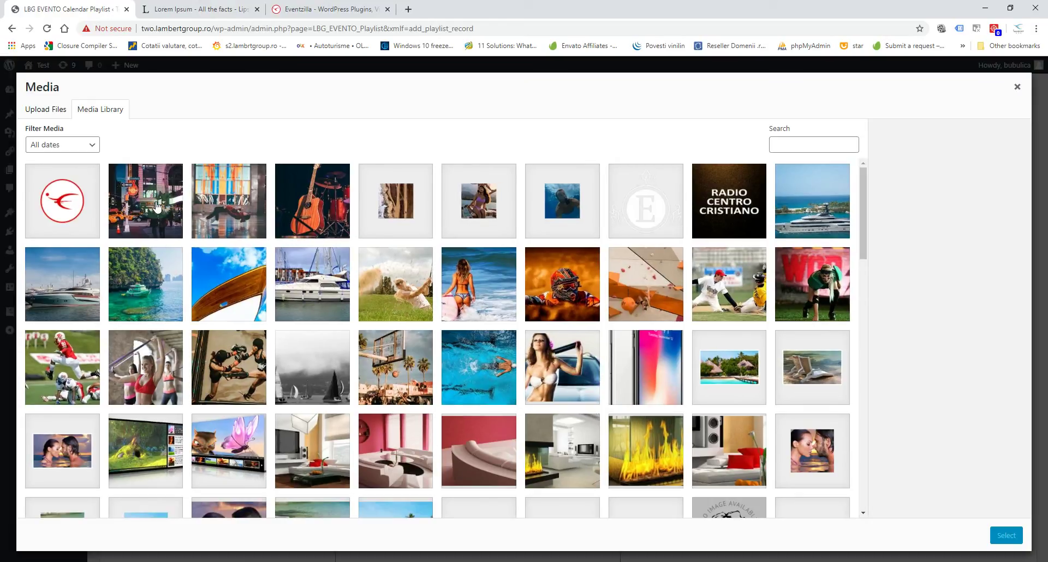
pyautogui.click(146, 201)
pyautogui.click(1006, 536)
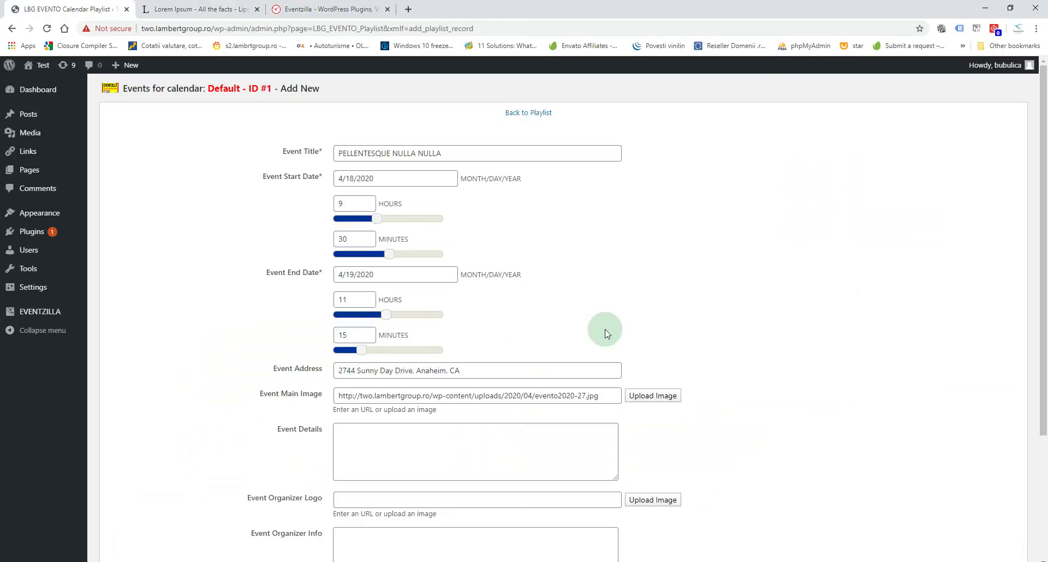
pyautogui.scroll(-2, 577, 434)
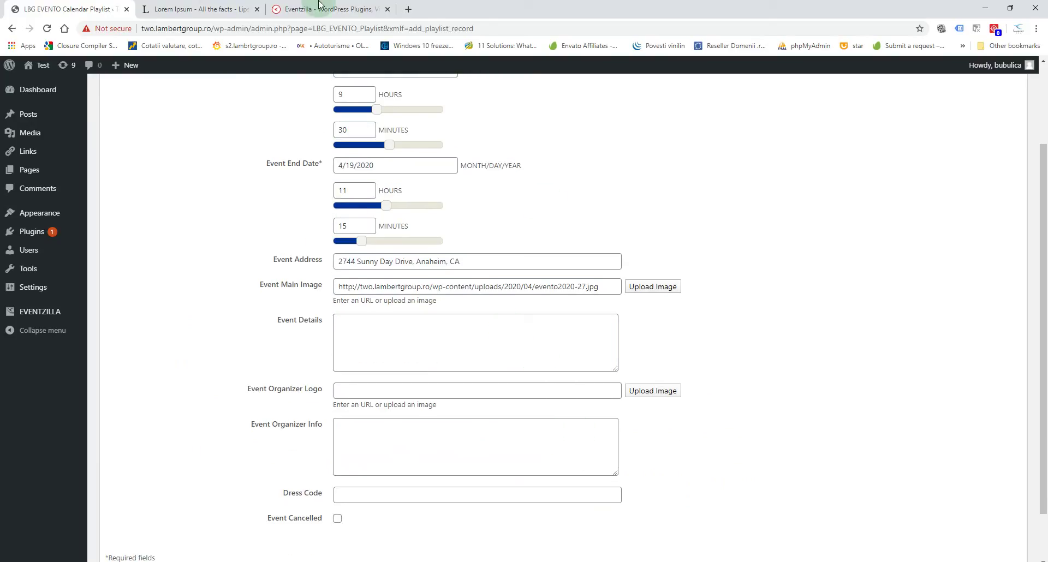
# Paste the first Lorem Ipsum paragraph as event details and set the Lambert Group logo as organizer logo.
pyautogui.click(233, 10)
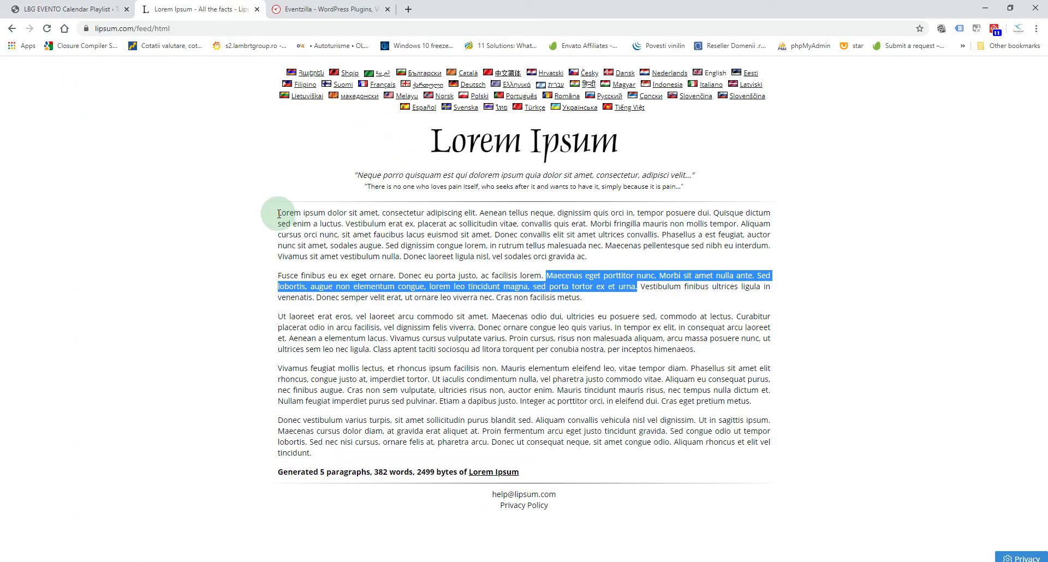
pyautogui.moveTo(279, 214); pyautogui.dragTo(589, 271)
pyautogui.hotkey('ctrl', 'c')
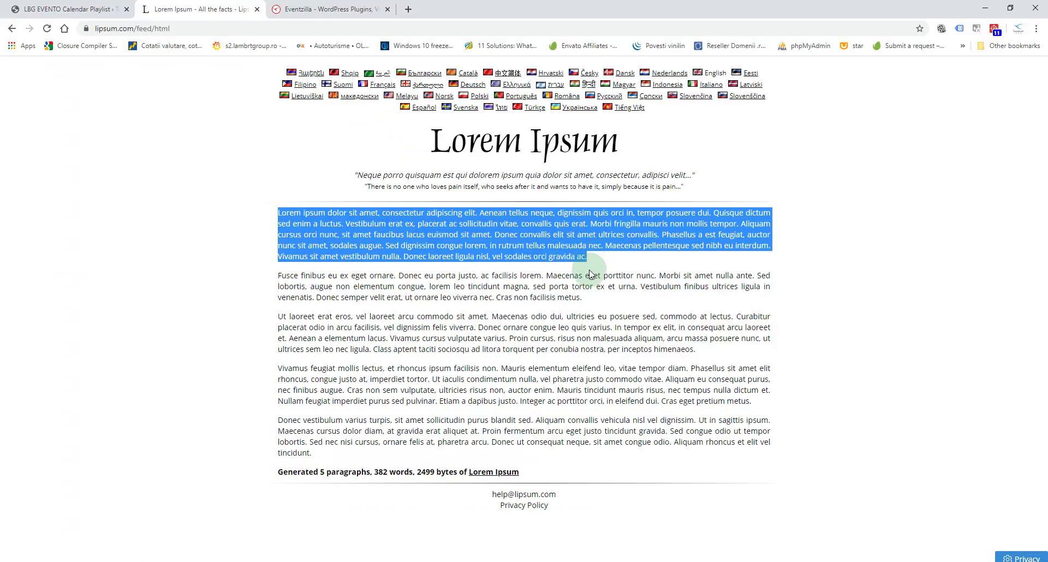
pyautogui.click(125, 6)
pyautogui.click(433, 320)
pyautogui.hotkey('ctrl', 'v')
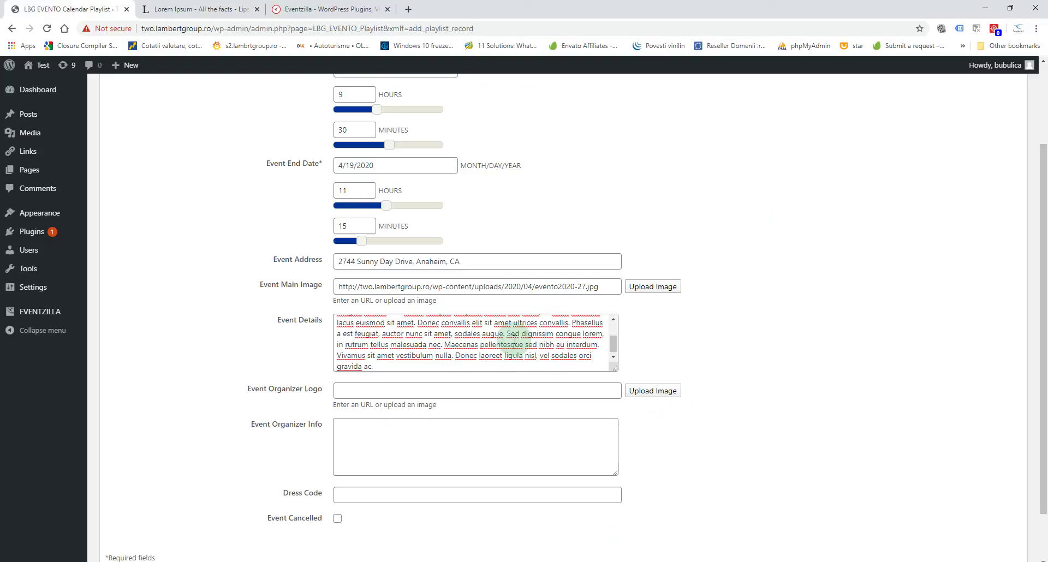
pyautogui.click(653, 391)
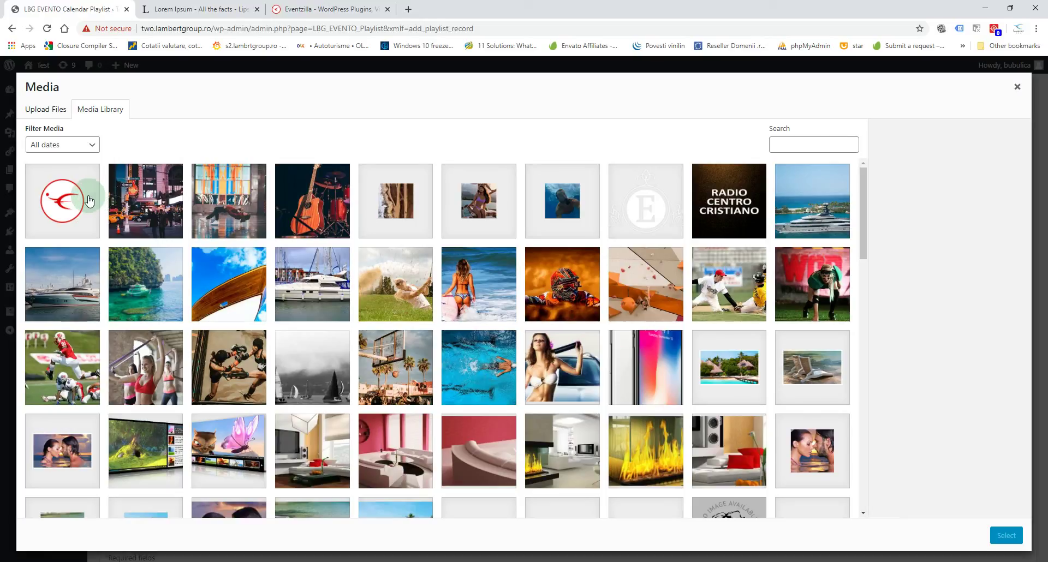
pyautogui.click(89, 202)
pyautogui.click(999, 537)
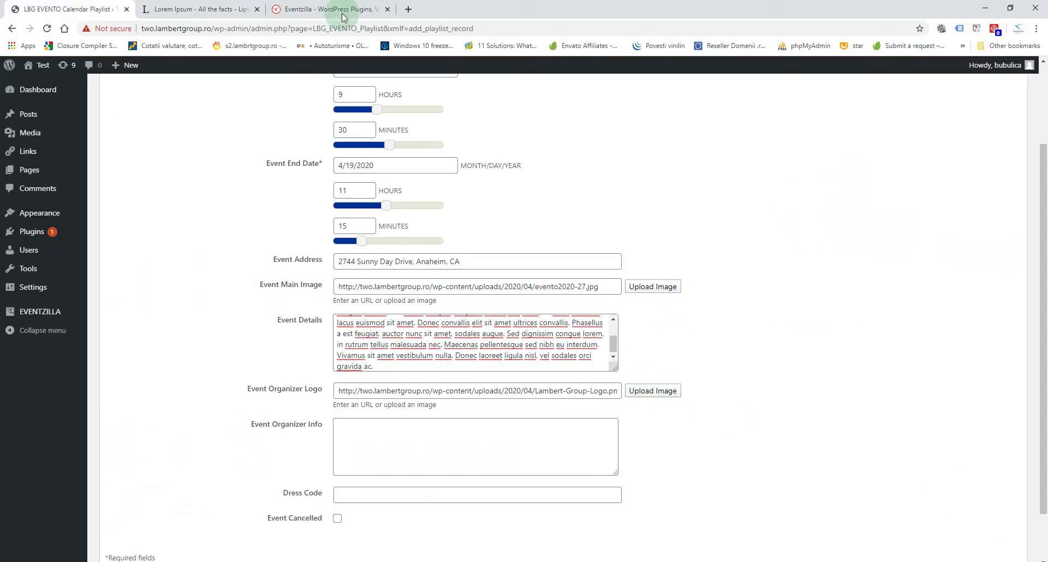
# Paste the Maecenas…nec. sentences as organizer info and choose Suit as dress code.
pyautogui.click(228, 9)
pyautogui.click(492, 300)
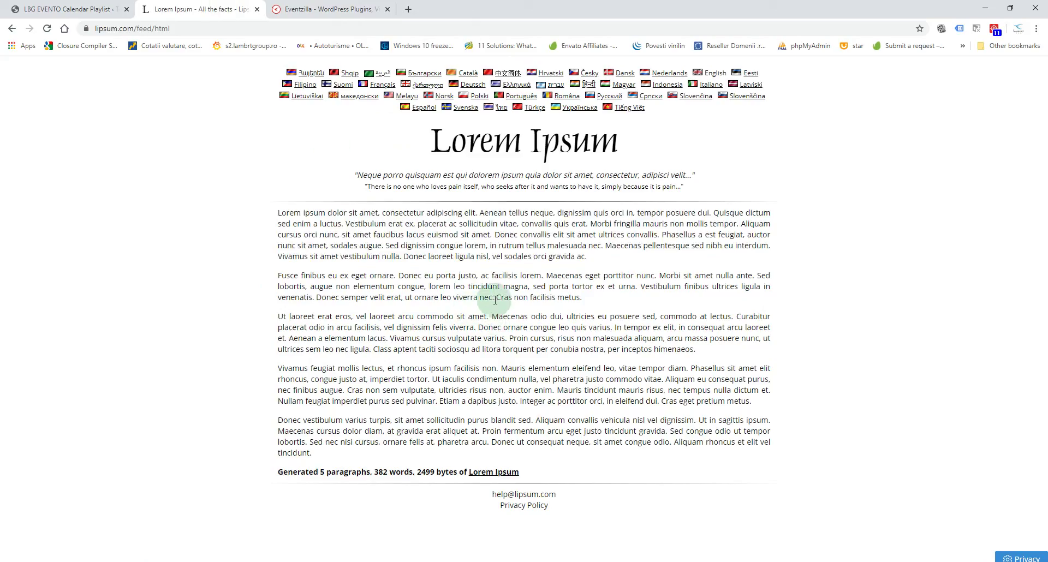
pyautogui.moveTo(550, 276); pyautogui.dragTo(495, 298)
pyautogui.hotkey('ctrl', 'c')
pyautogui.click(36, 8)
pyautogui.click(407, 455)
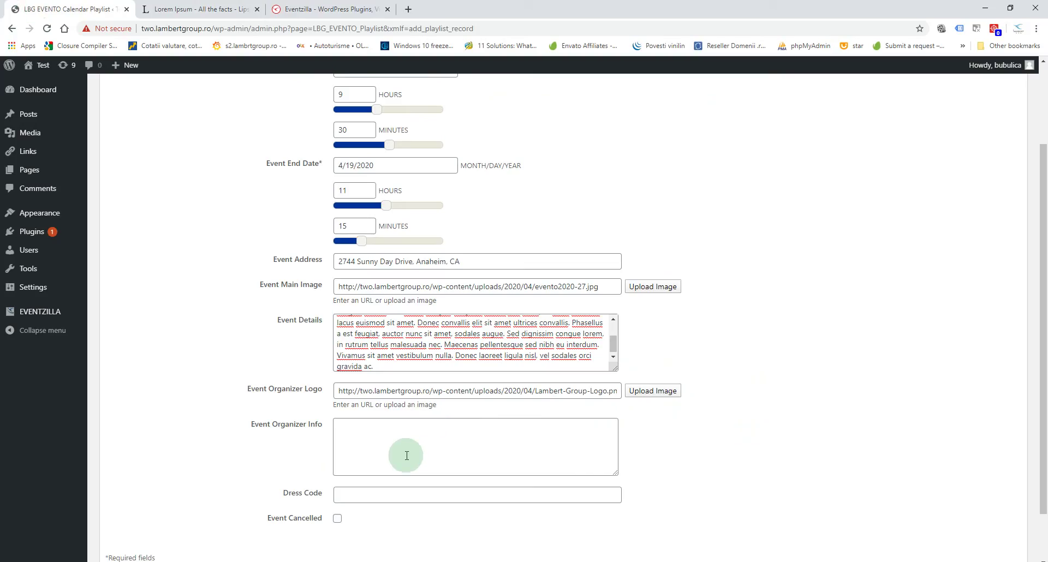
pyautogui.hotkey('ctrl', 'v')
pyautogui.click(409, 495)
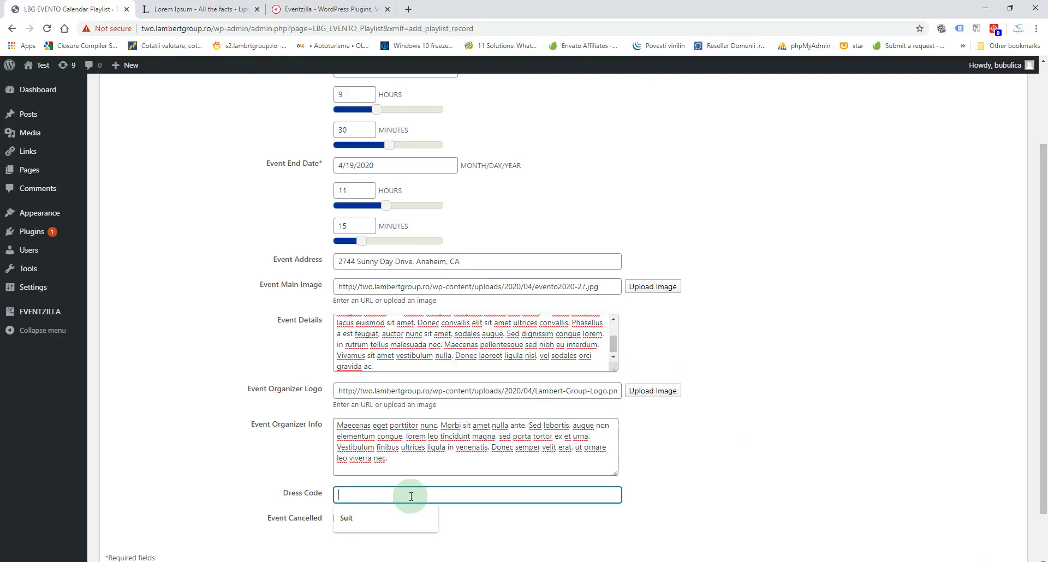
pyautogui.click(366, 517)
# Save PELLENTESQUE NULLA NULLA, return to the events list, and expand then collapse its row to verify.
pyautogui.scroll(-1, 240, 483)
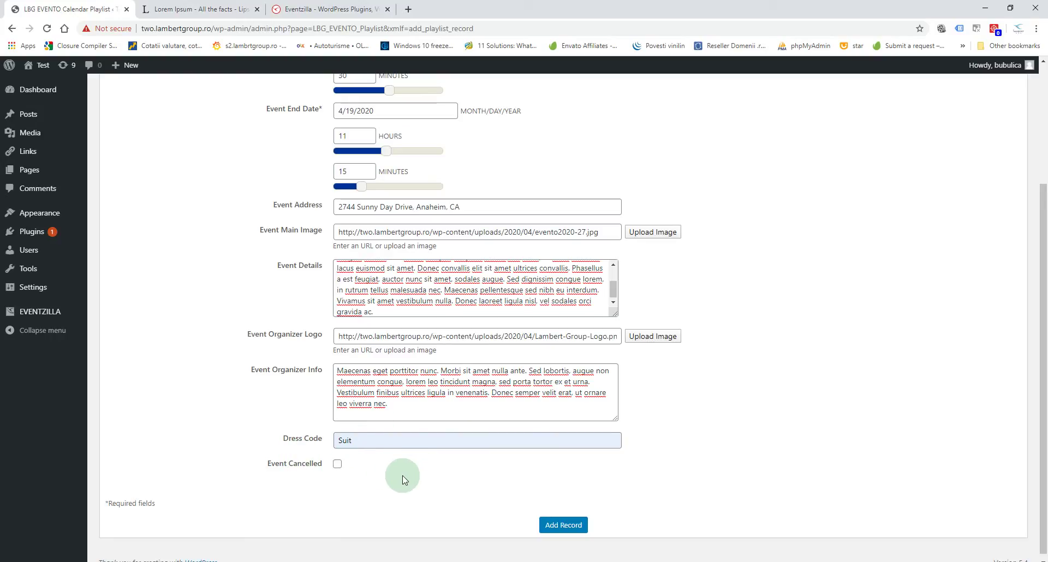
pyautogui.click(563, 524)
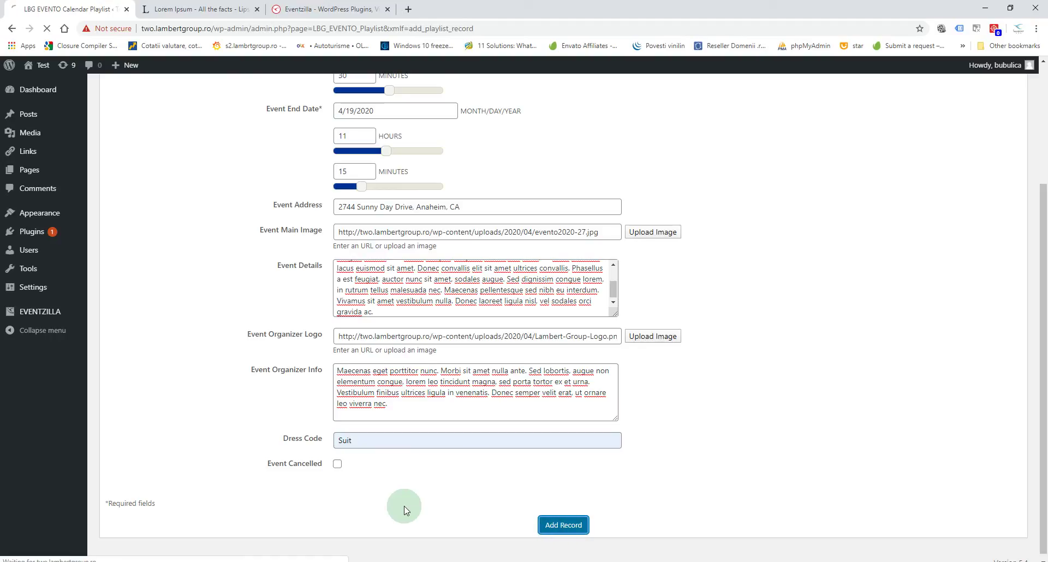
pyautogui.click(130, 158)
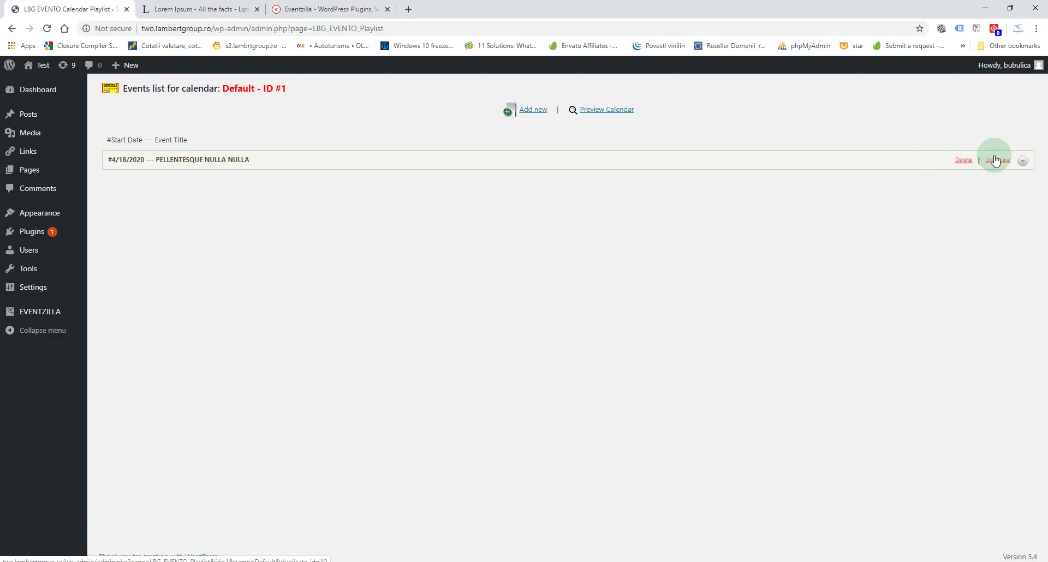
pyautogui.click(1018, 161)
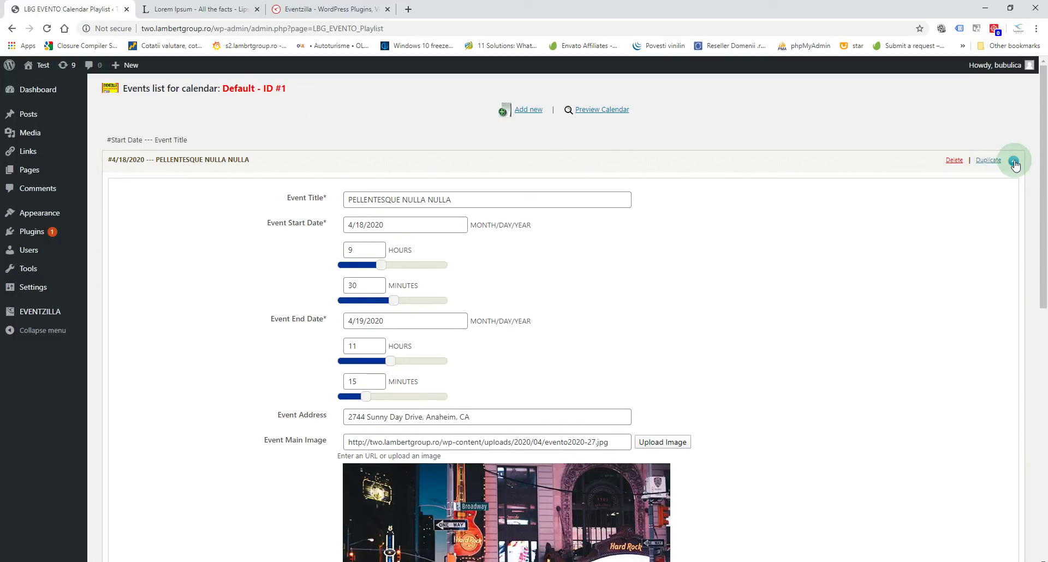
pyautogui.moveTo(1039, 178); pyautogui.dragTo(1012, 165)
pyautogui.click(1013, 162)
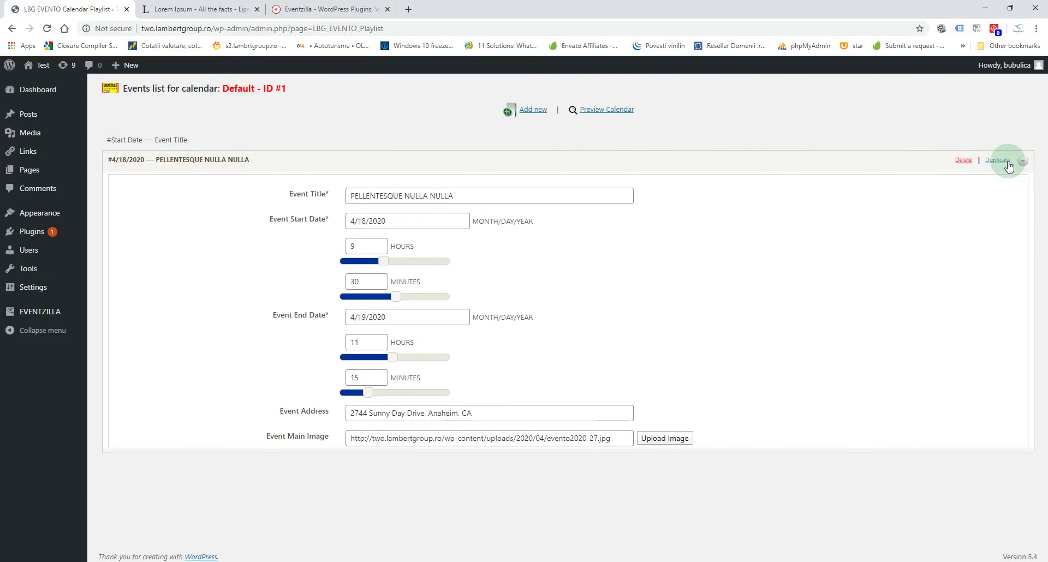
# Duplicate the first event and retitle the copy MAURIS PORTTITOR ID ORCI.
pyautogui.click(989, 160)
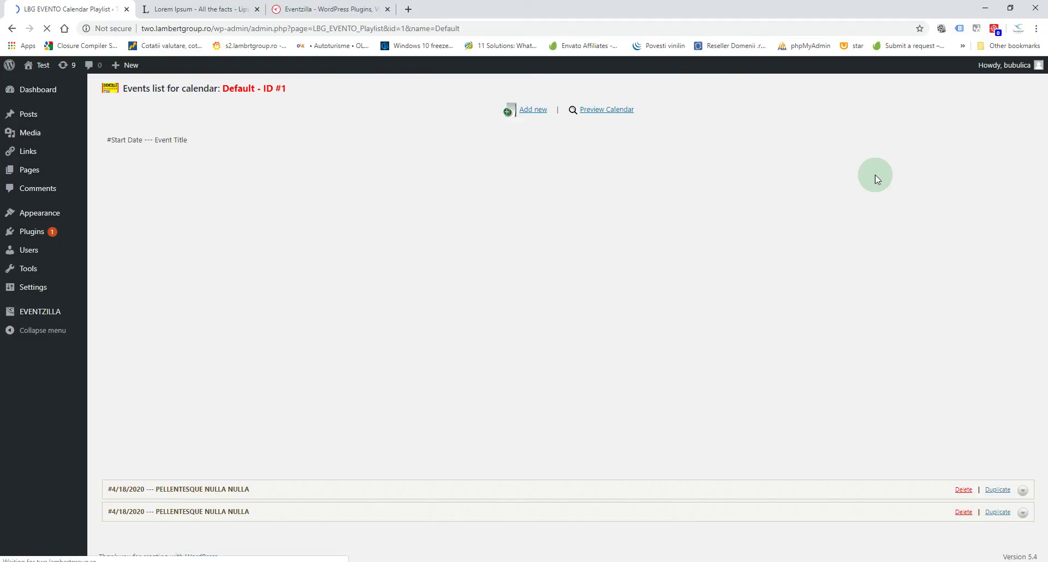
pyautogui.click(1014, 183)
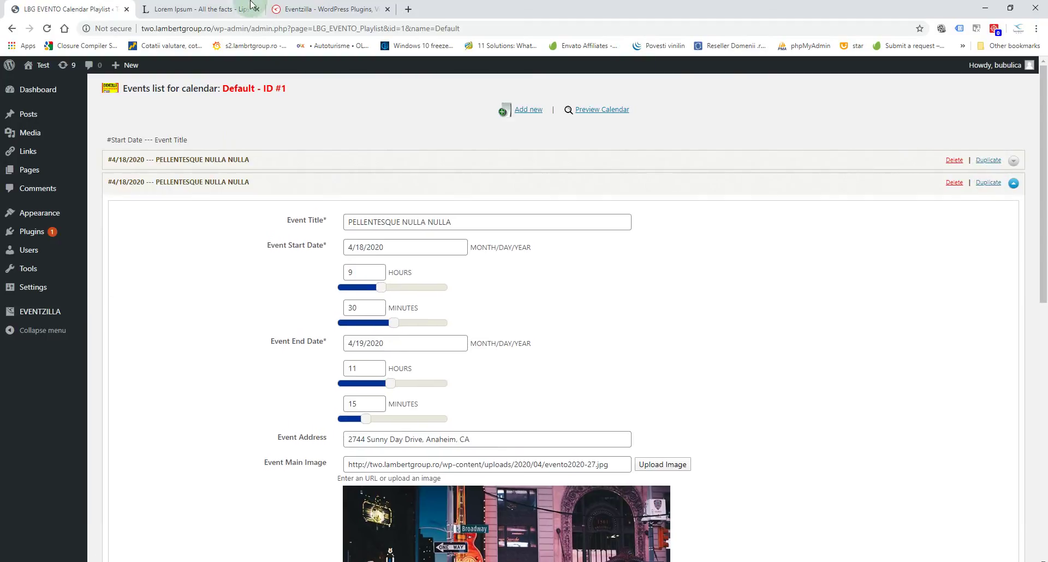
pyautogui.click(322, 9)
pyautogui.moveTo(628, 391); pyautogui.dragTo(478, 391)
pyautogui.hotkey('ctrl', 'c')
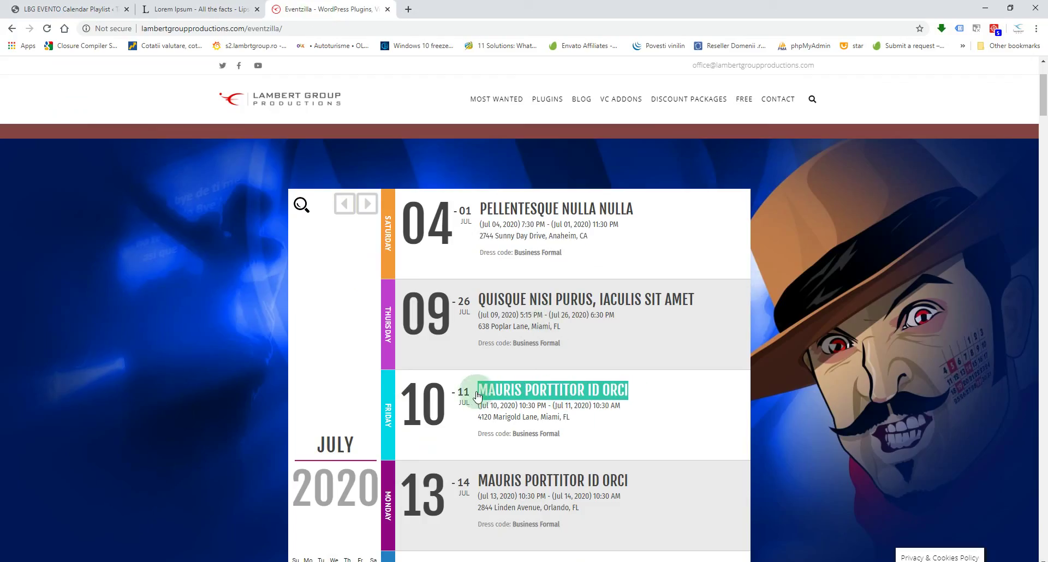
pyautogui.click(63, 9)
pyautogui.tripleClick(475, 222)
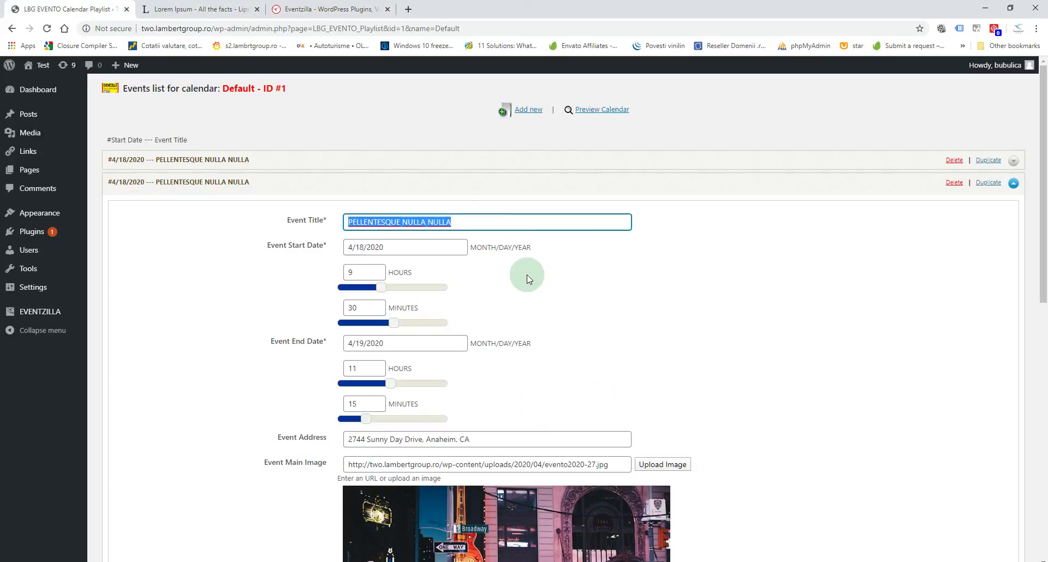
pyautogui.hotkey('ctrl', 'v')
# Date it April 22–24, 2020, change its image to evento2020-15.jpg, save, and duplicate it again.
pyautogui.click(393, 247)
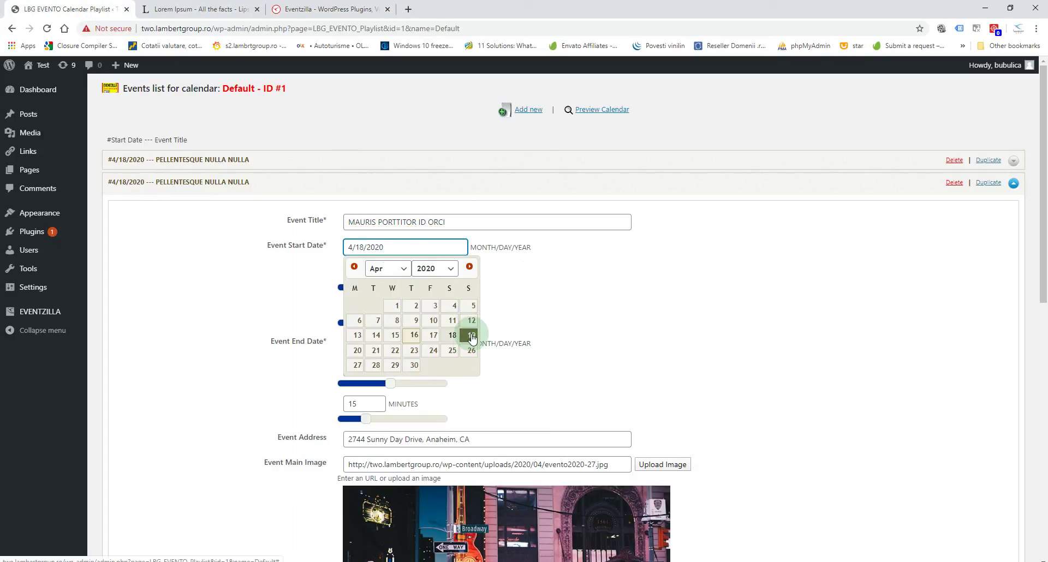
pyautogui.click(395, 350)
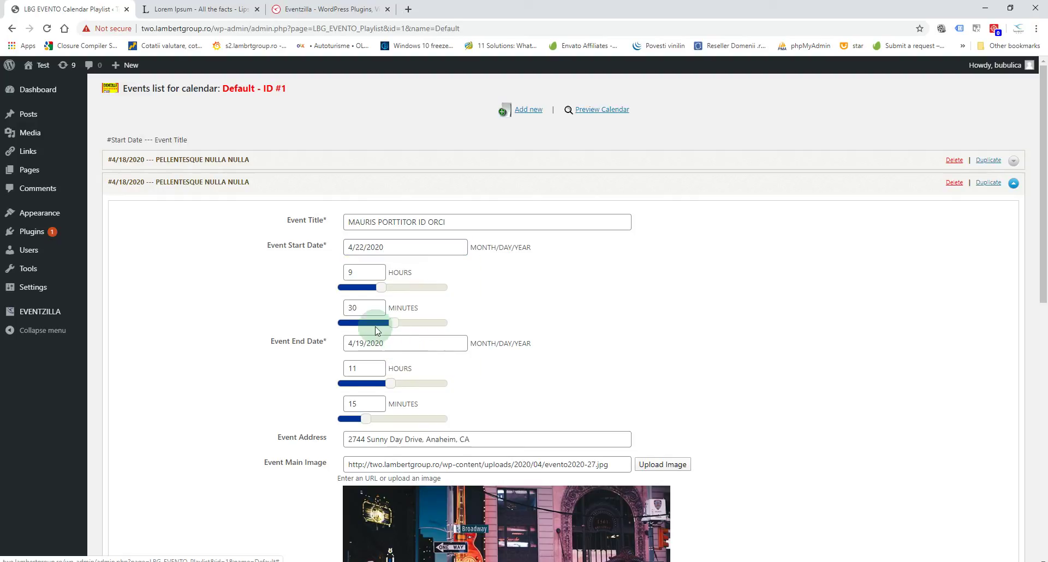
pyautogui.click(408, 343)
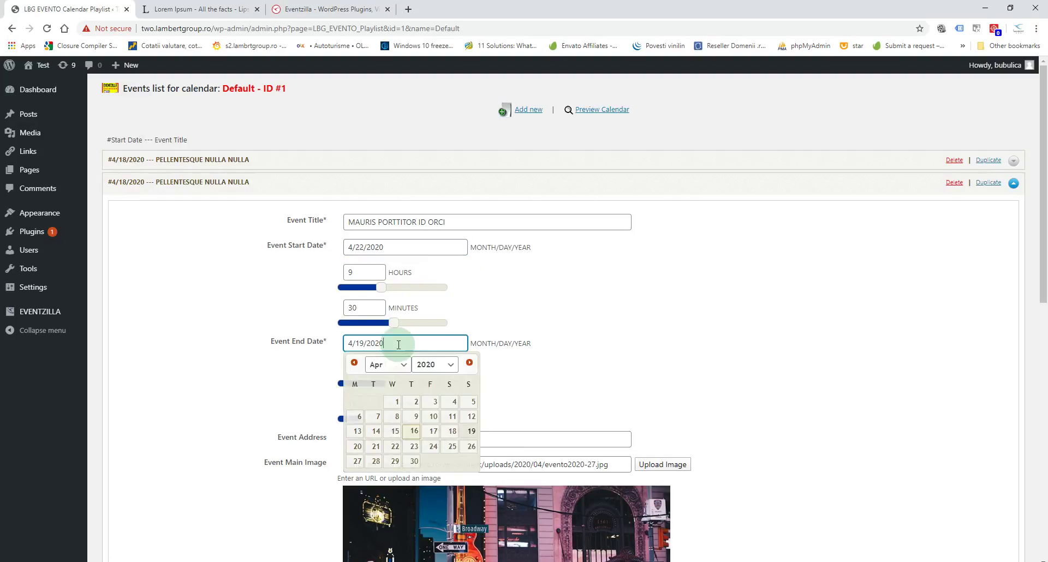
pyautogui.click(432, 447)
pyautogui.scroll(-1, 648, 352)
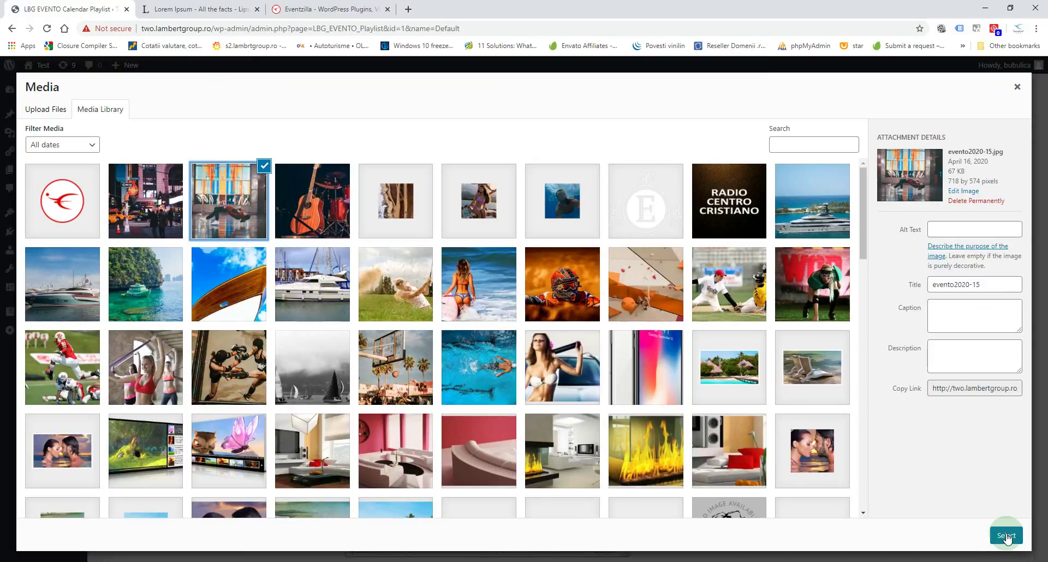
pyautogui.click(1000, 532)
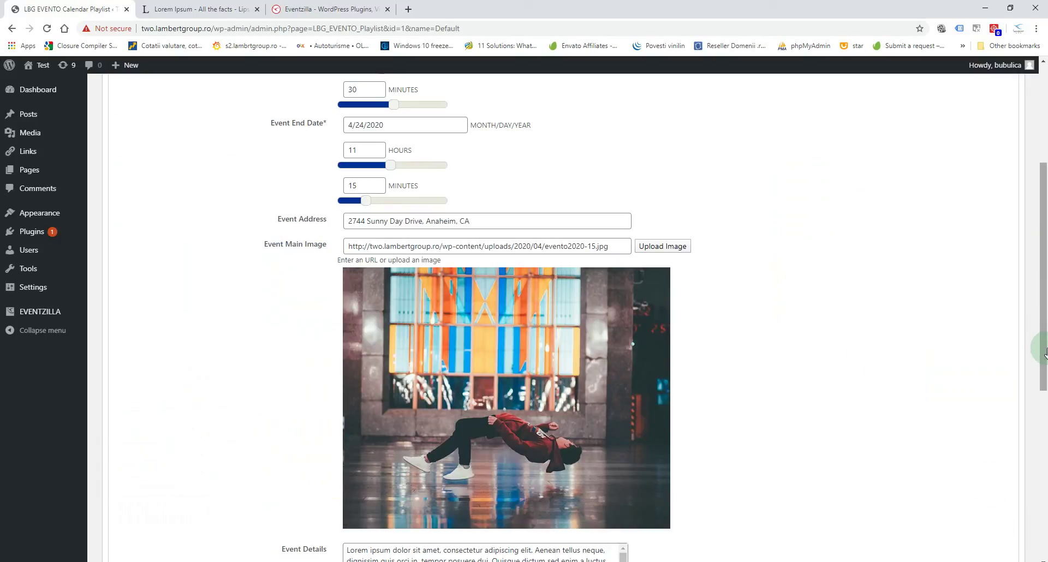
pyautogui.scroll(-7, 1045, 352)
pyautogui.click(571, 505)
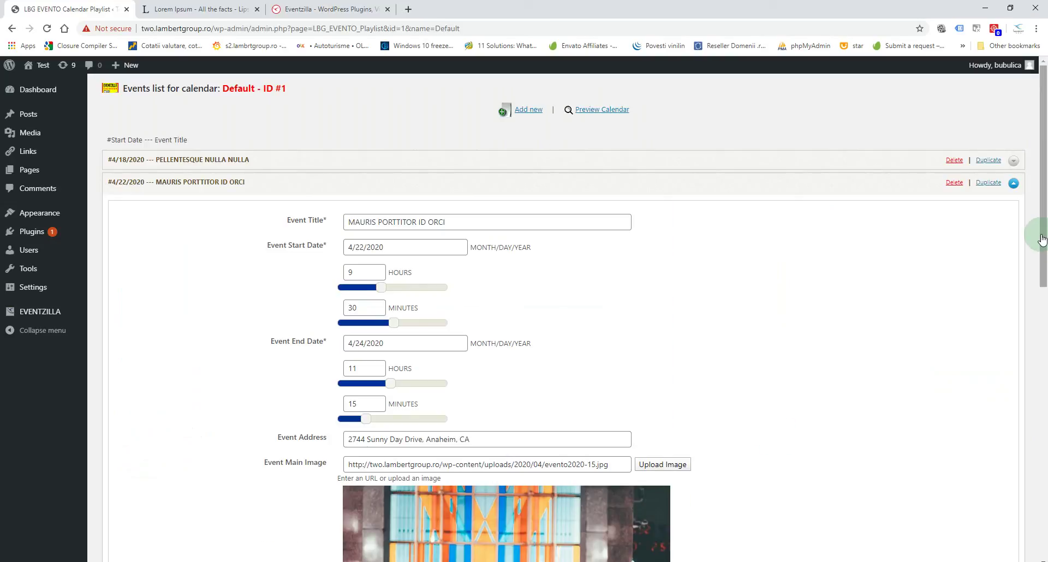
pyautogui.click(988, 160)
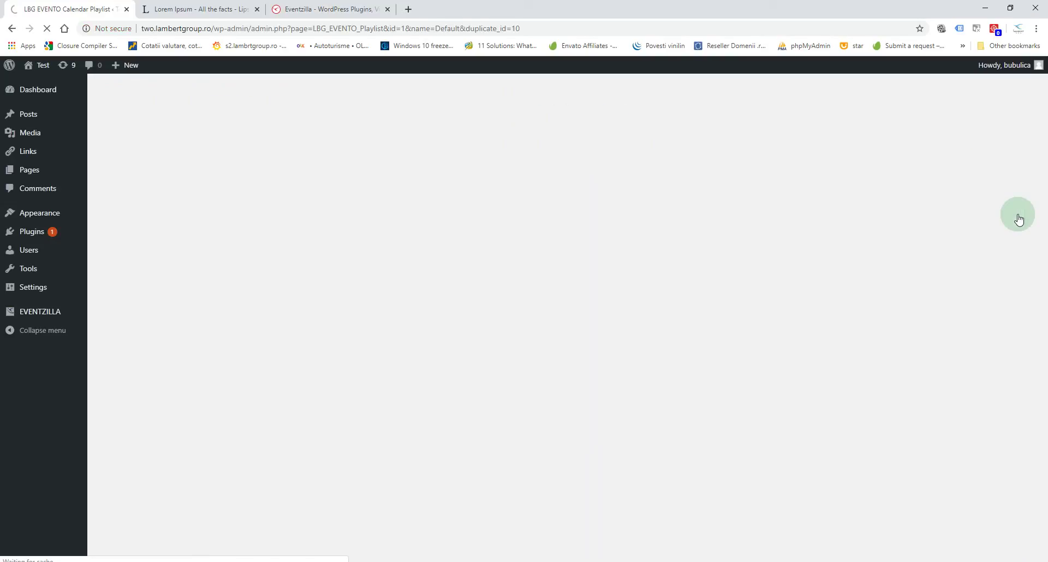
# Retitle the third event AENEAN A BIBENDUM LOREM using the title from the demo page.
pyautogui.click(1014, 205)
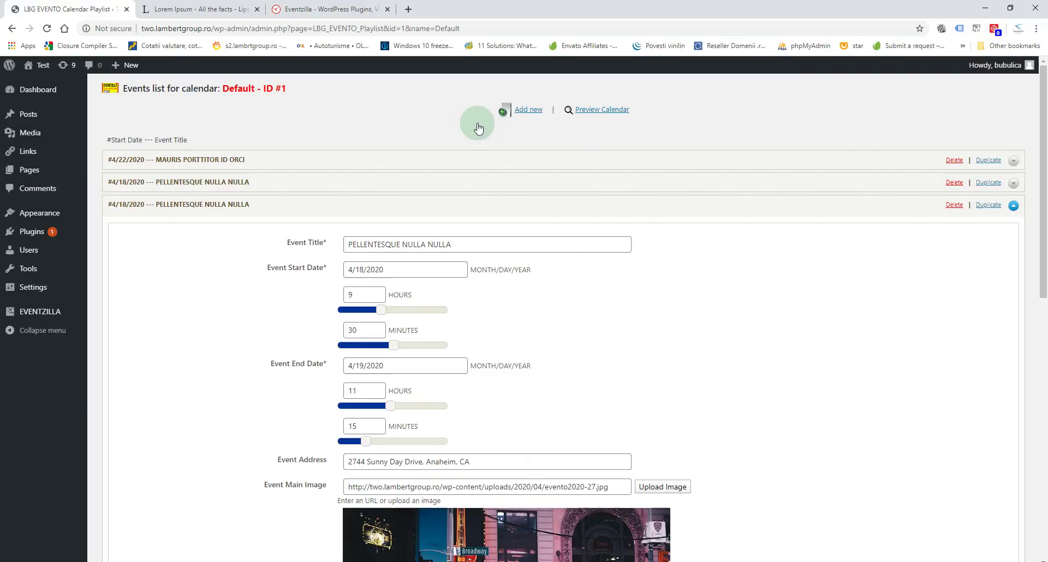
pyautogui.click(328, 9)
pyautogui.scroll(-3, 602, 300)
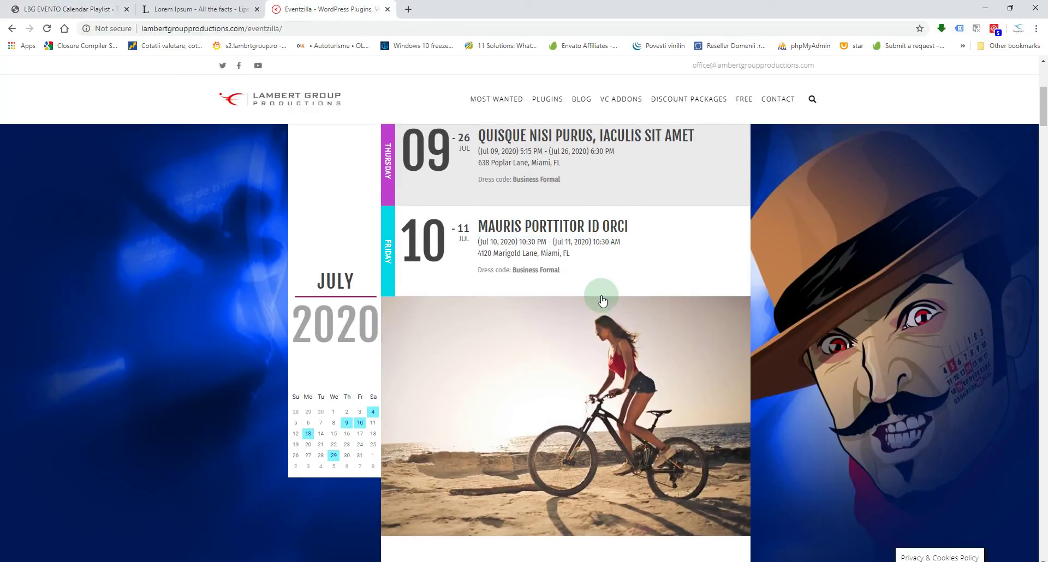
pyautogui.moveTo(630, 408); pyautogui.dragTo(509, 407)
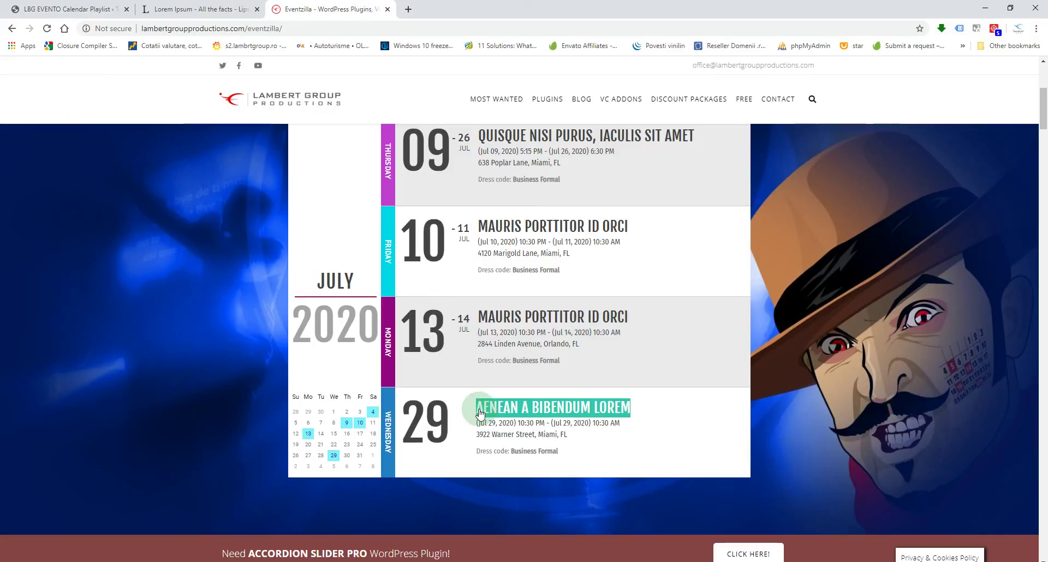
pyautogui.click(71, 9)
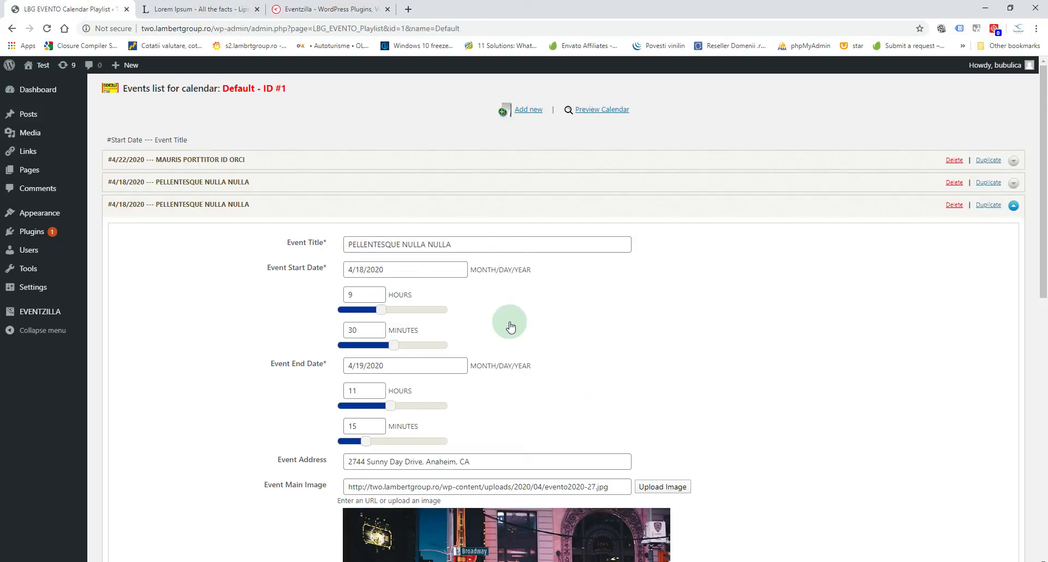
pyautogui.moveTo(472, 244); pyautogui.dragTo(347, 241)
pyautogui.write('AENEAN A BIBENDUM LOREM')
# Set the third event to run from April 29 to April 30, 2020.
pyautogui.click(422, 270)
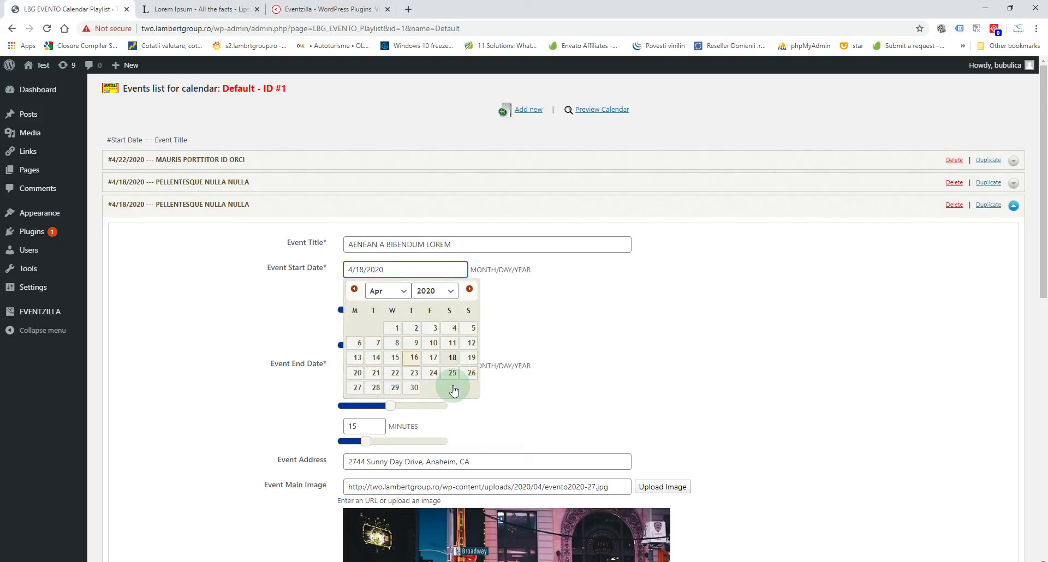
pyautogui.click(395, 388)
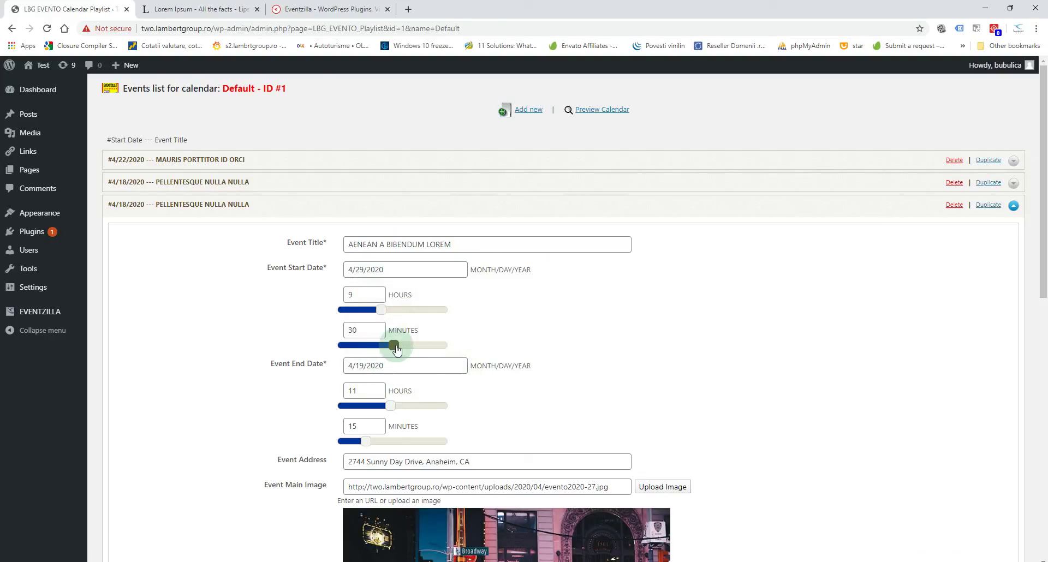
pyautogui.click(386, 365)
pyautogui.click(414, 484)
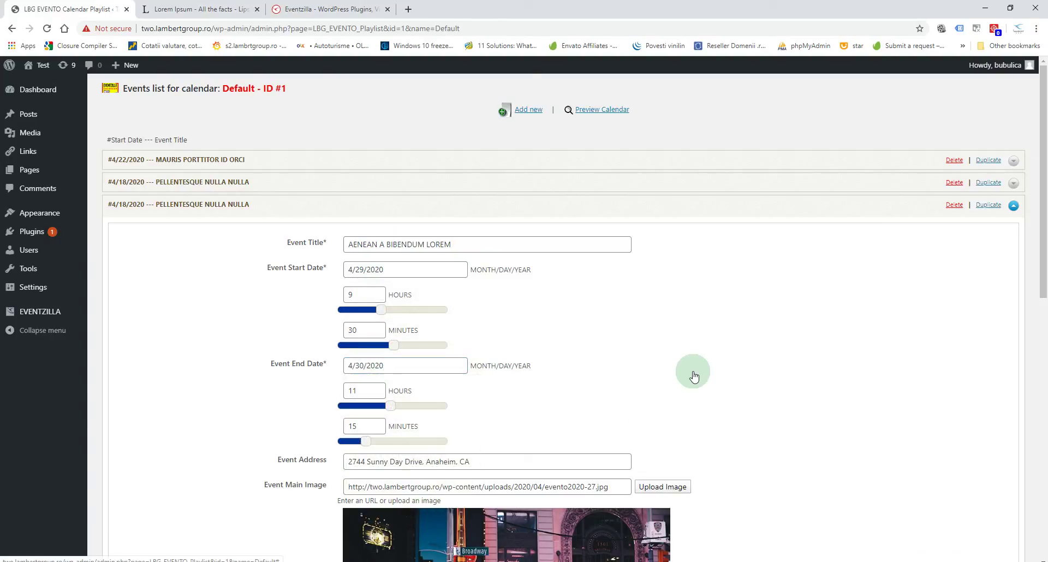
pyautogui.scroll(-5, 694, 377)
pyautogui.scroll(-2, 690, 382)
pyautogui.scroll(2, 685, 328)
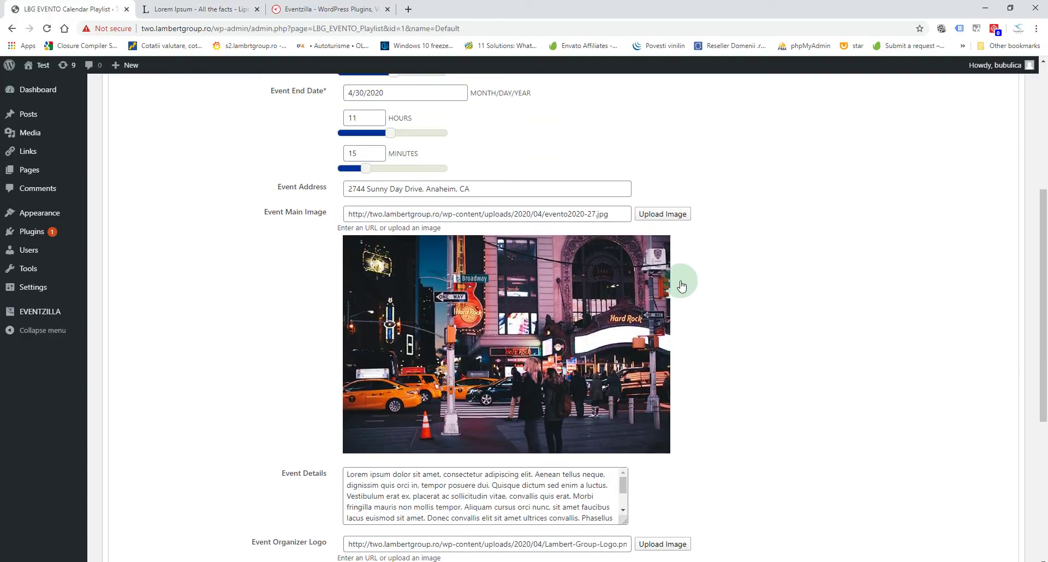
# Make the guitar photo its main image, save the event, and preview the calendar.
pyautogui.click(672, 213)
pyautogui.click(316, 202)
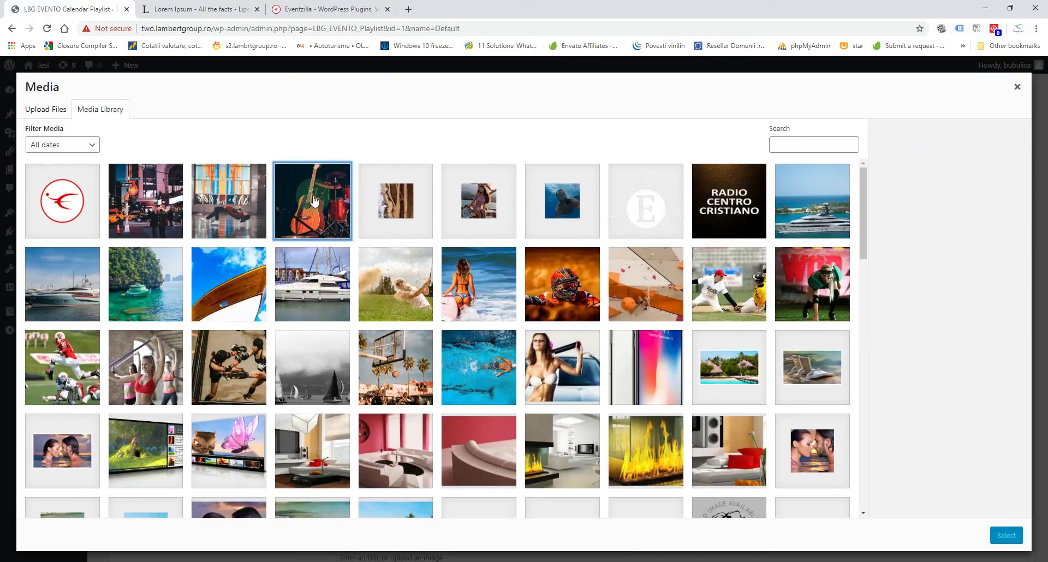
pyautogui.click(1006, 536)
pyautogui.scroll(-10, 849, 469)
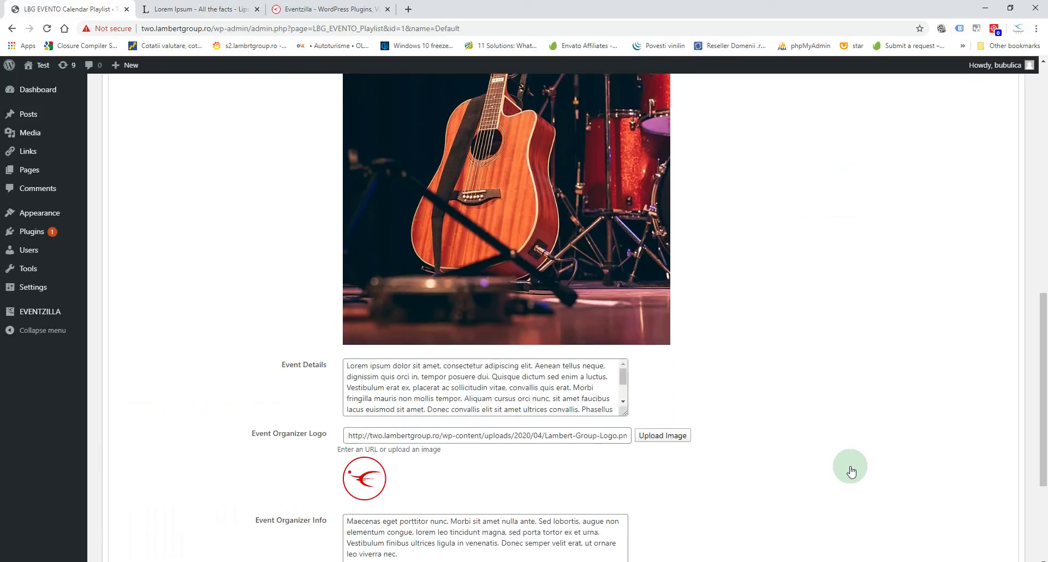
pyautogui.click(590, 504)
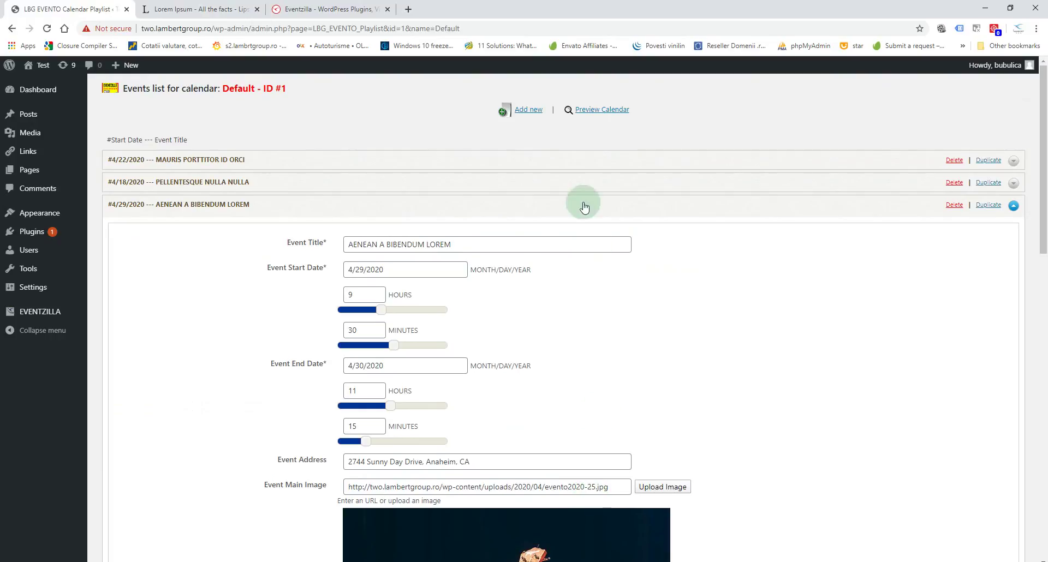
pyautogui.click(602, 110)
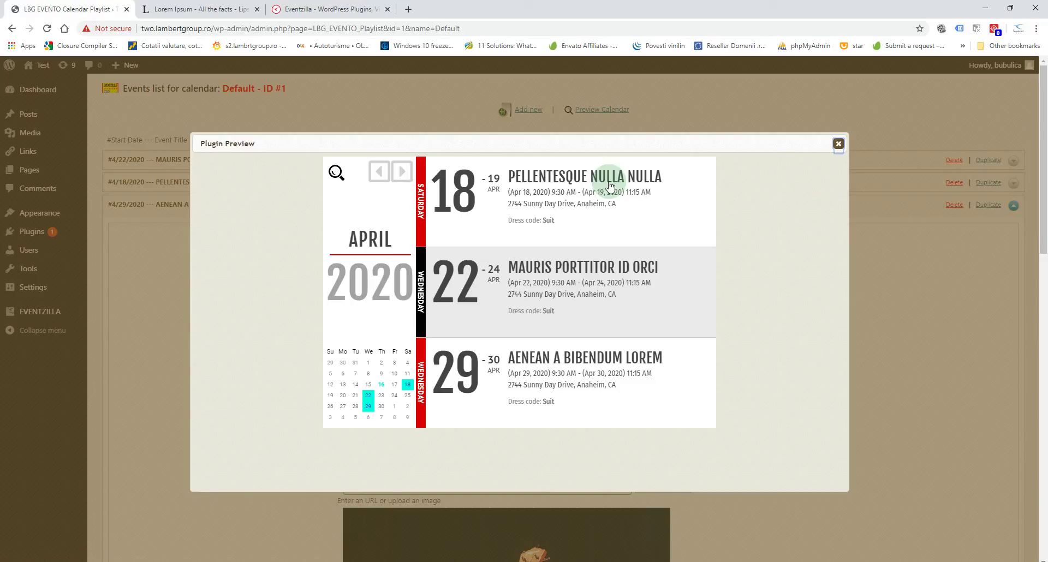
# In the calendar preview, expand and collapse the first event, view the 2020 year overview, then close it.
pyautogui.click(610, 186)
pyautogui.click(603, 186)
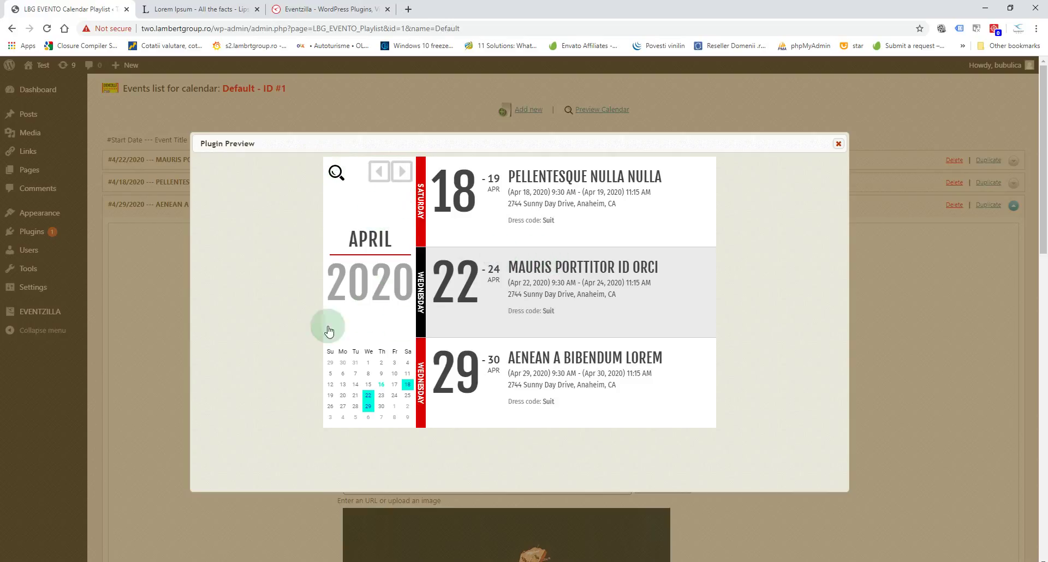
pyautogui.click(362, 284)
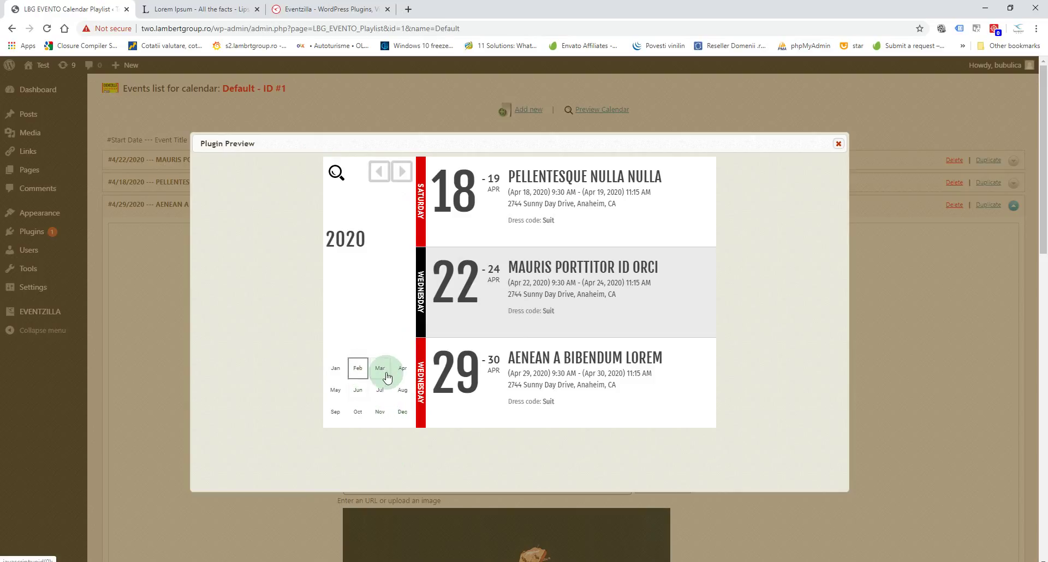
pyautogui.click(838, 145)
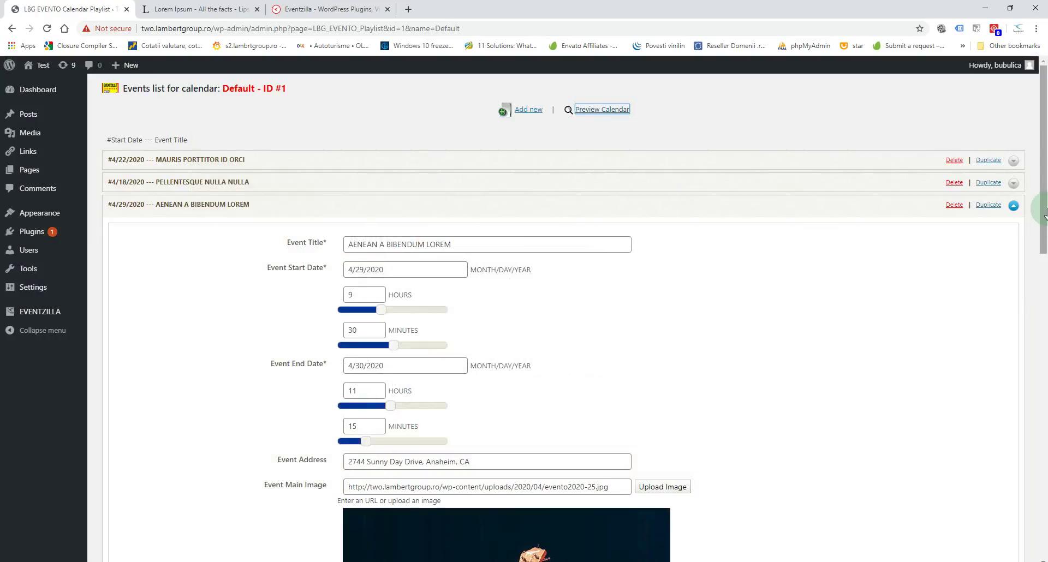
# Mark the 29 April event as cancelled and preview the calendar.
pyautogui.click(1039, 541)
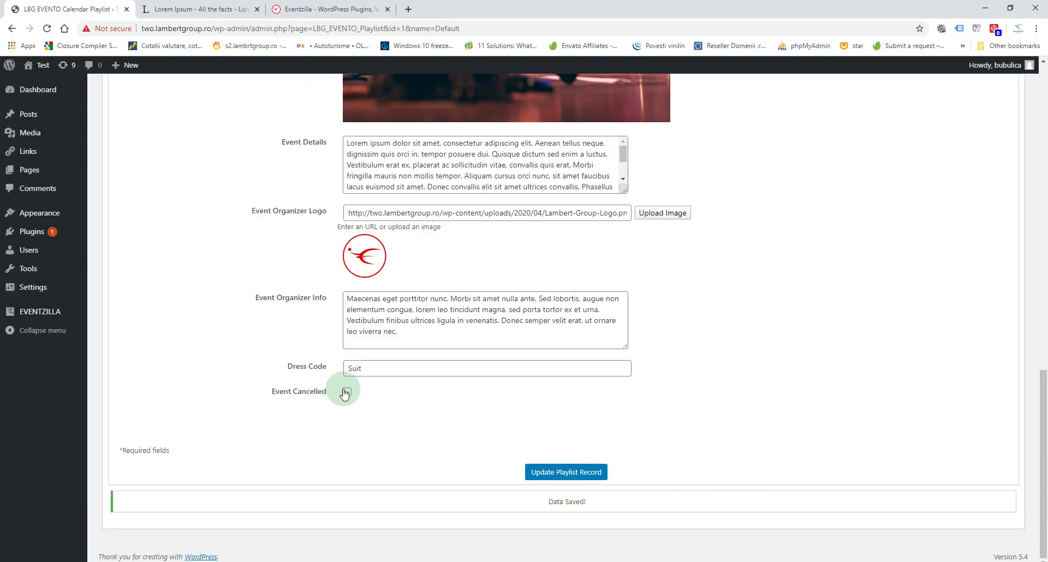
pyautogui.click(347, 392)
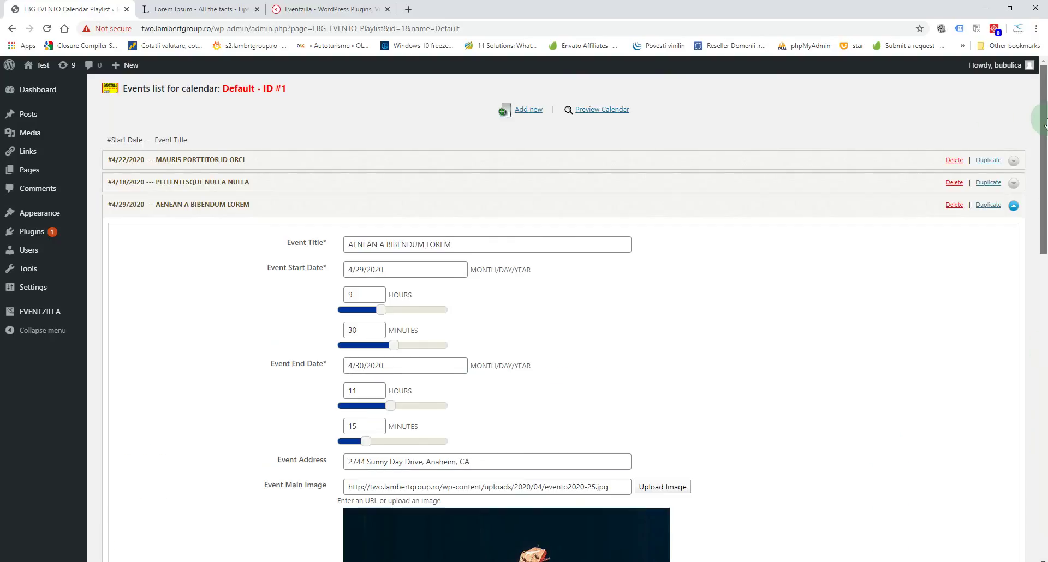
pyautogui.click(601, 110)
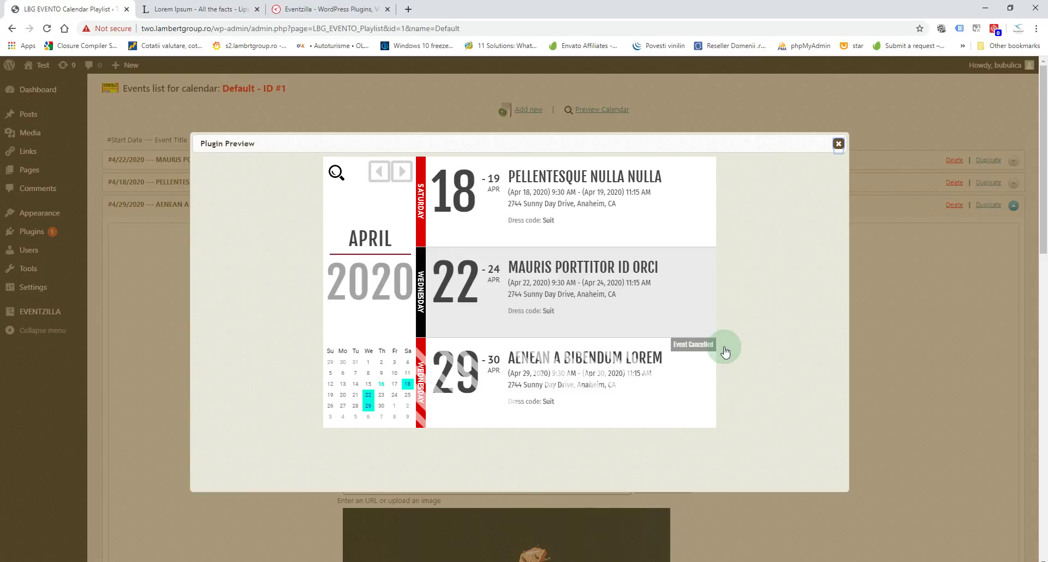
# Clear Event Cancelled on AENEAN A BIBENDUM LOREM, save the record, and go to Manage Calendars.
pyautogui.click(838, 144)
pyautogui.moveTo(1044, 365); pyautogui.dragTo(1045, 458)
pyautogui.click(347, 421)
pyautogui.click(571, 505)
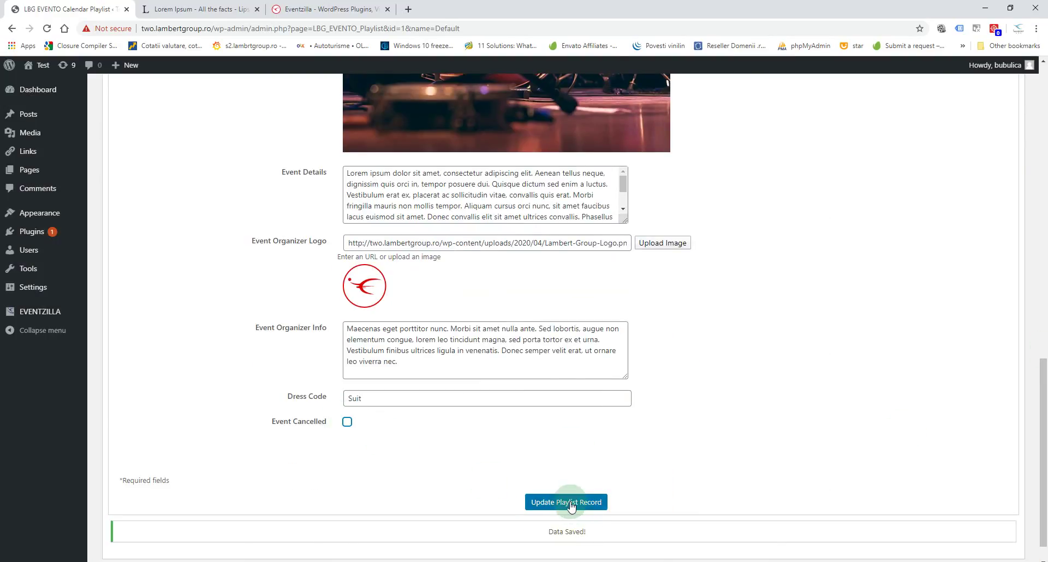
pyautogui.moveTo(49, 314)
pyautogui.click(138, 330)
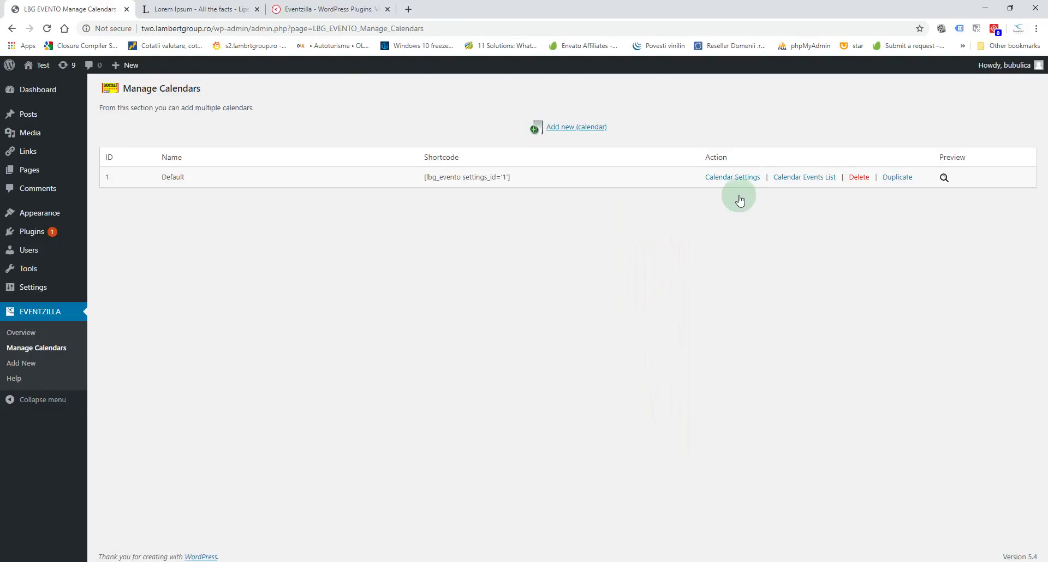
# Set the Default calendar's Show Full Calendar On Left to false, save, and preview it.
pyautogui.click(750, 178)
pyautogui.scroll(-20, 544, 445)
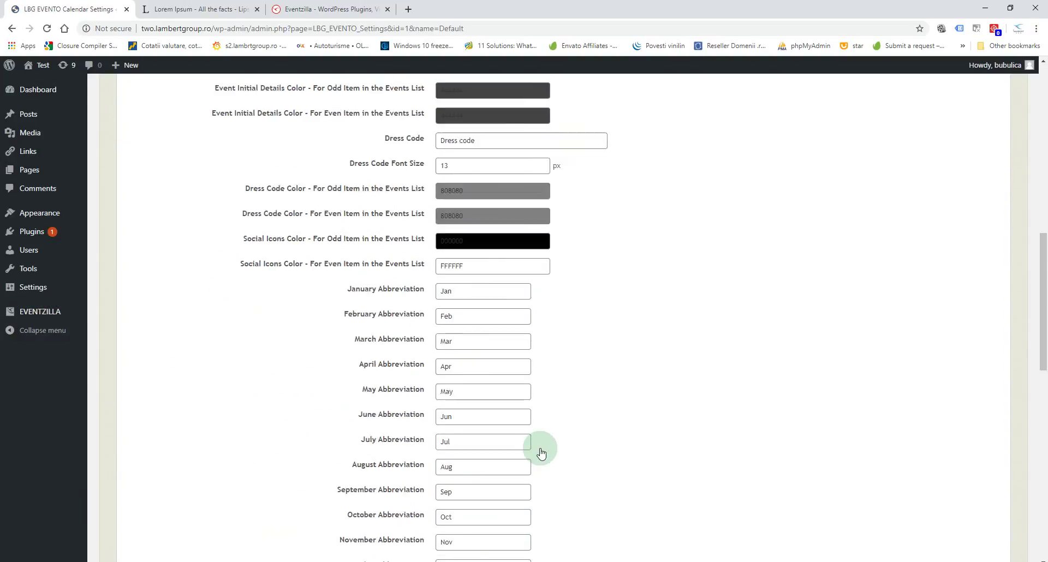
pyautogui.scroll(-5, 508, 434)
pyautogui.click(249, 438)
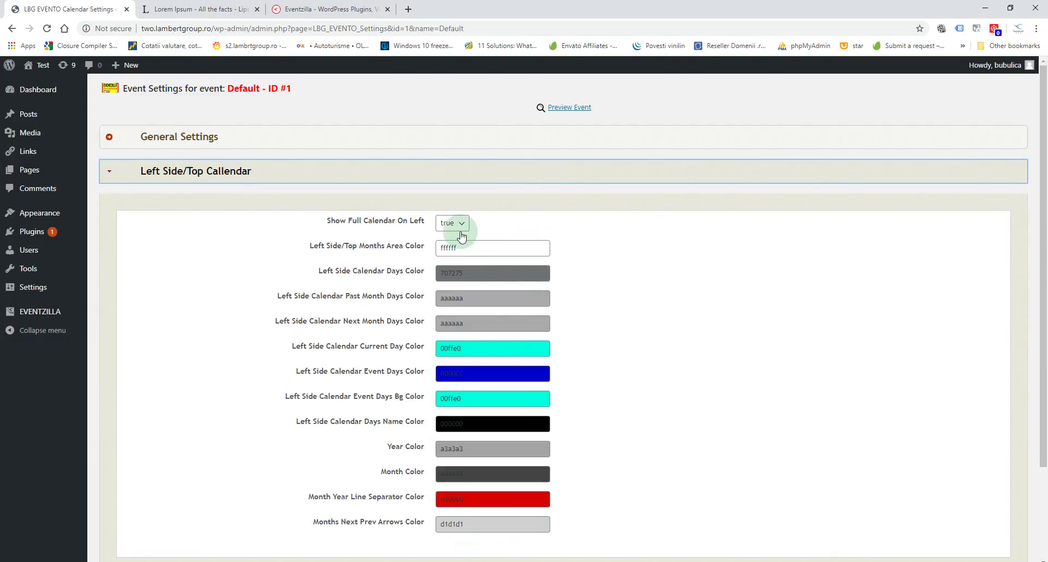
pyautogui.click(458, 224)
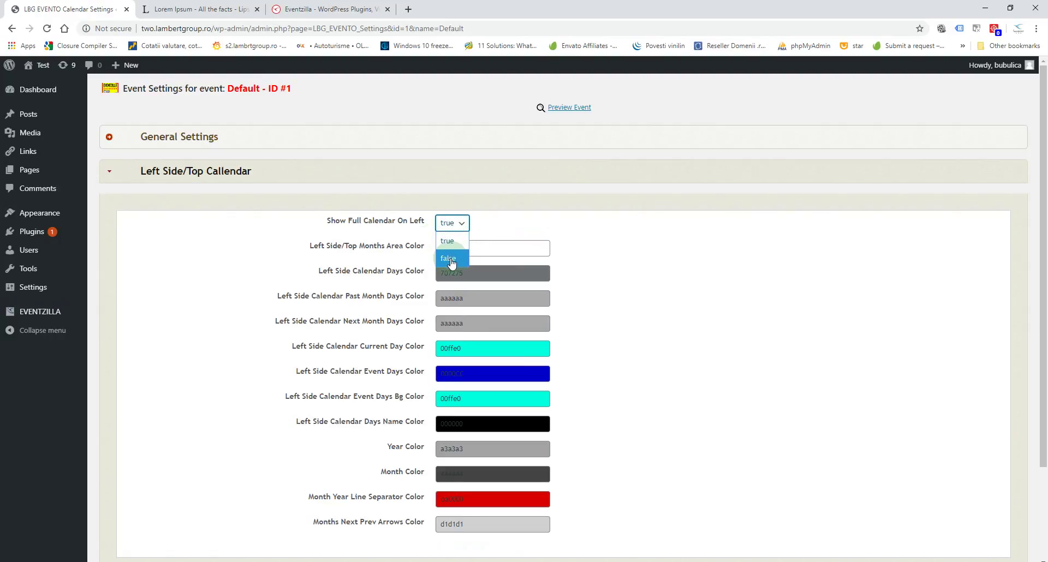
pyautogui.click(448, 258)
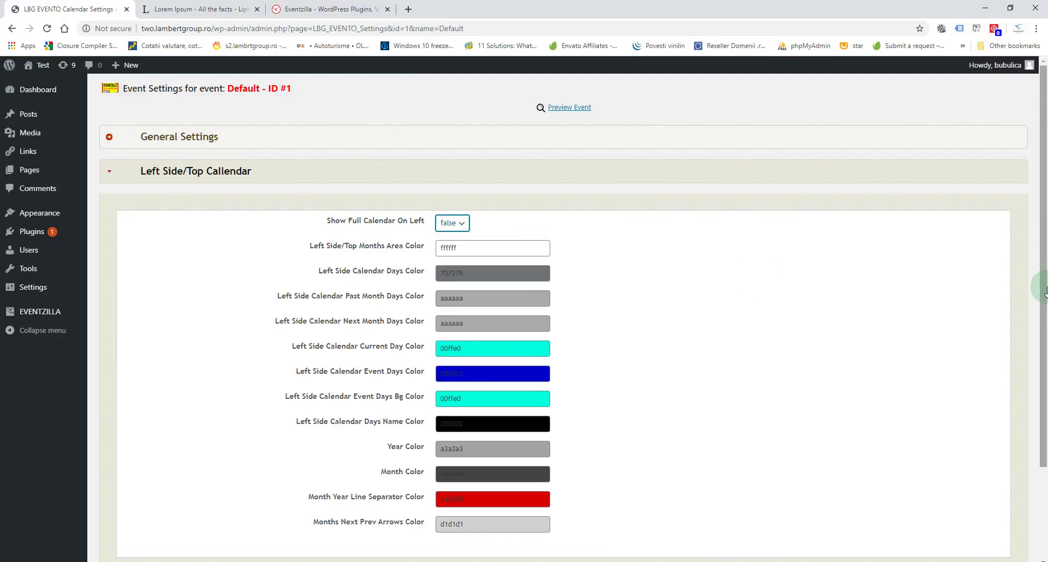
pyautogui.scroll(-3, 757, 274)
pyautogui.click(595, 513)
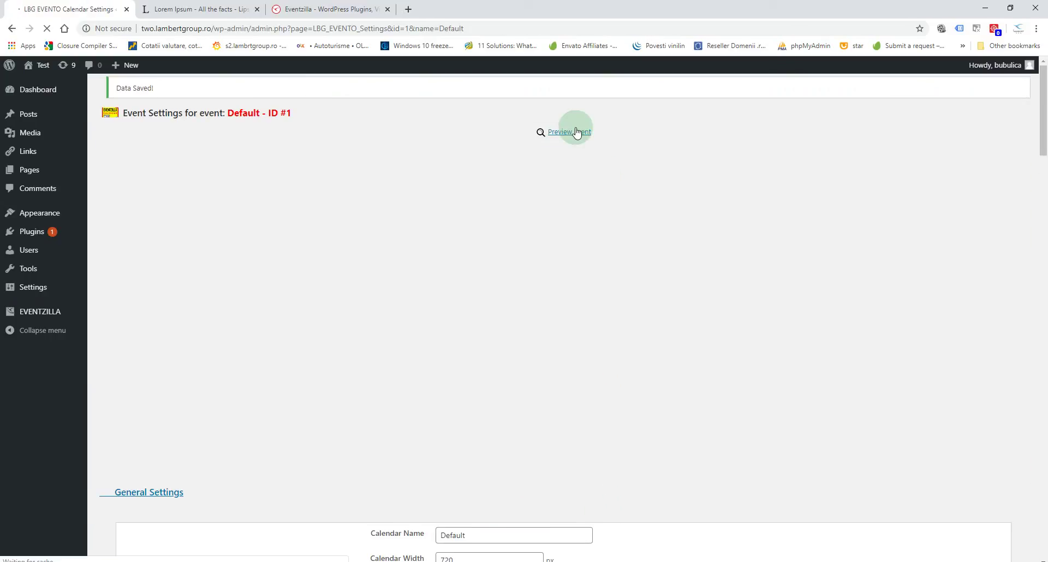
pyautogui.click(571, 138)
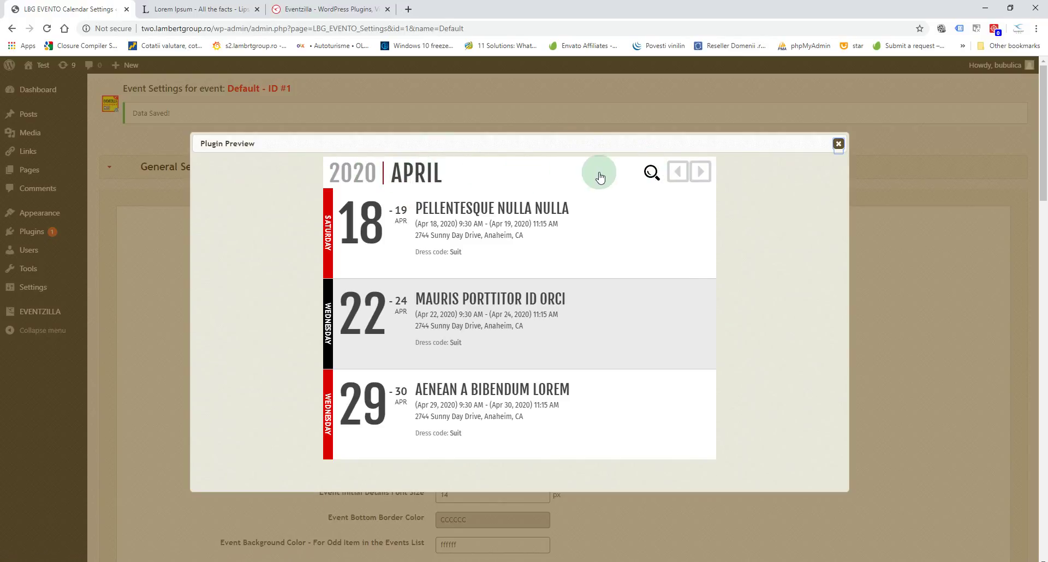
# Switch Show Full Calendar On Left back to true, save, and return to Manage Calendars.
pyautogui.click(838, 144)
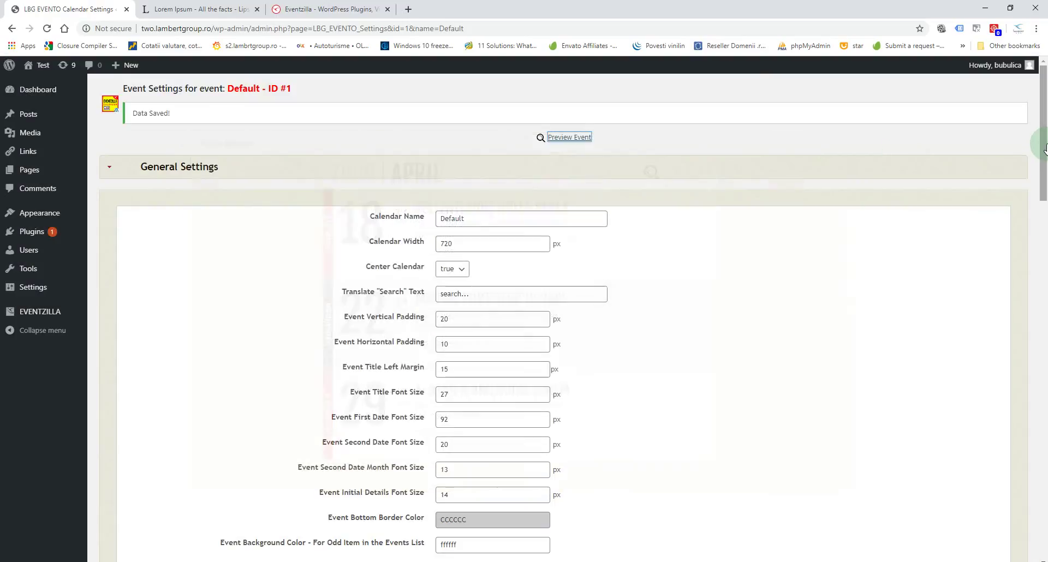
pyautogui.scroll(-15, 968, 463)
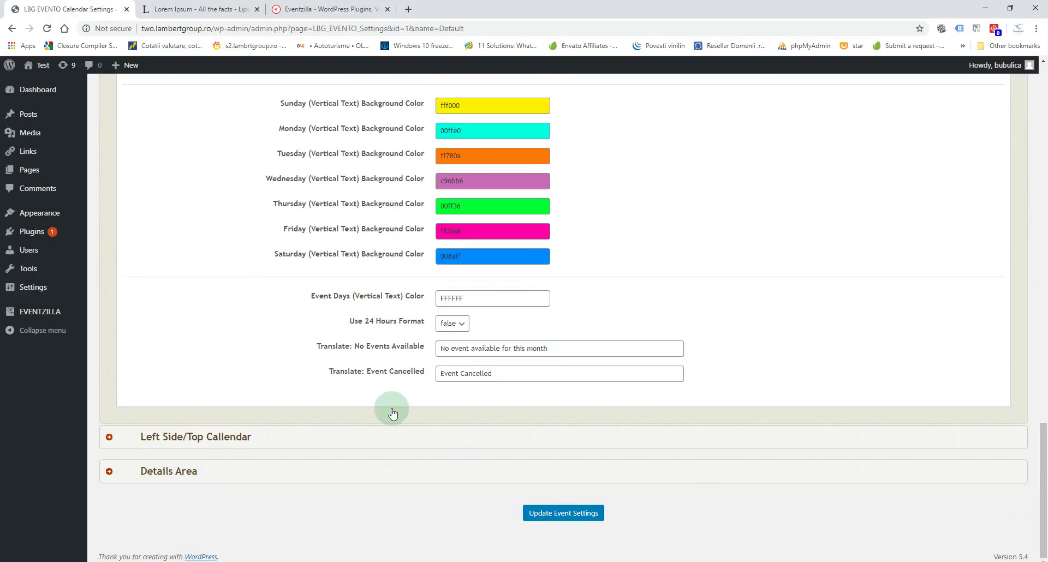
pyautogui.click(391, 436)
pyautogui.click(468, 263)
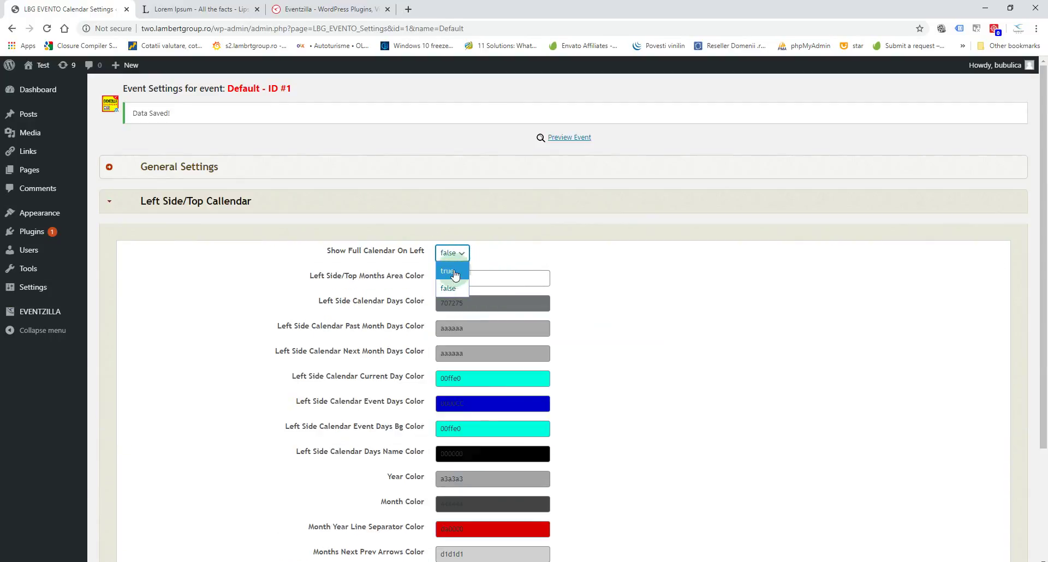
pyautogui.click(456, 281)
pyautogui.scroll(-3, 514, 393)
pyautogui.click(568, 526)
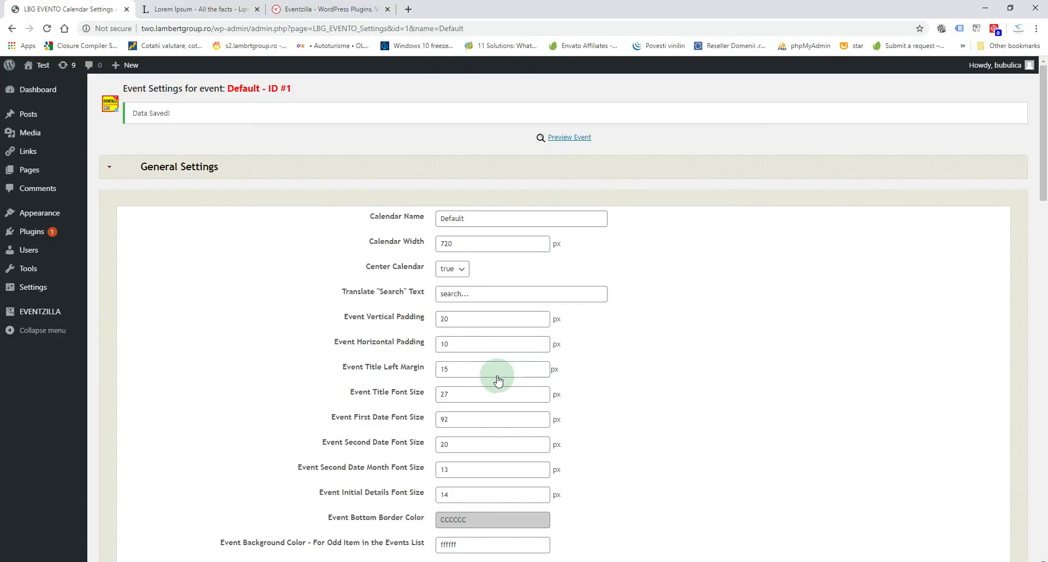
pyautogui.moveTo(53, 321)
pyautogui.click(107, 329)
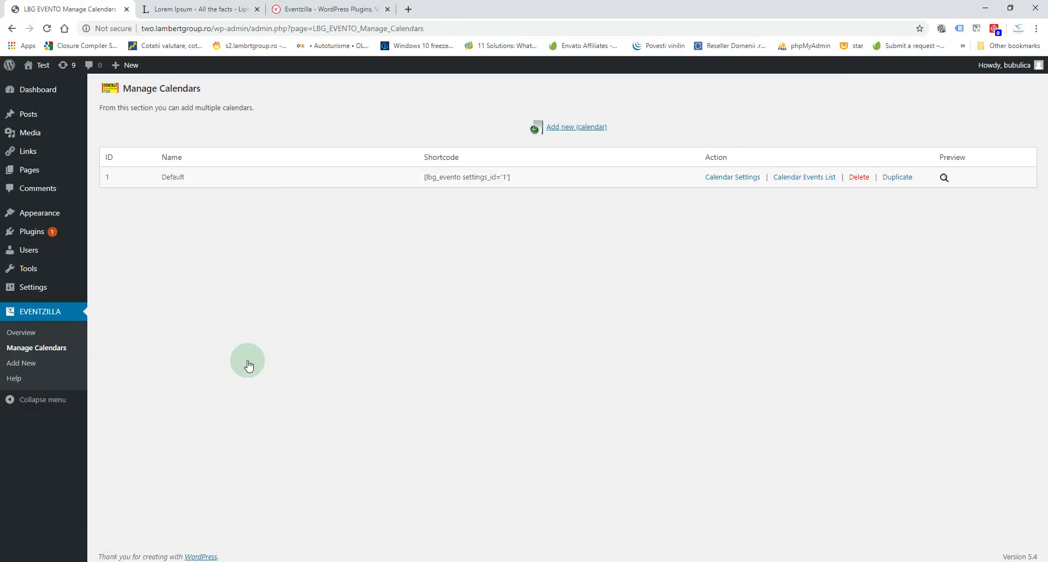
# Copy the Default calendar's shortcode [lbg_evento settings_id='1'] and open the public site in a new tab.
pyautogui.moveTo(510, 178); pyautogui.dragTo(435, 185)
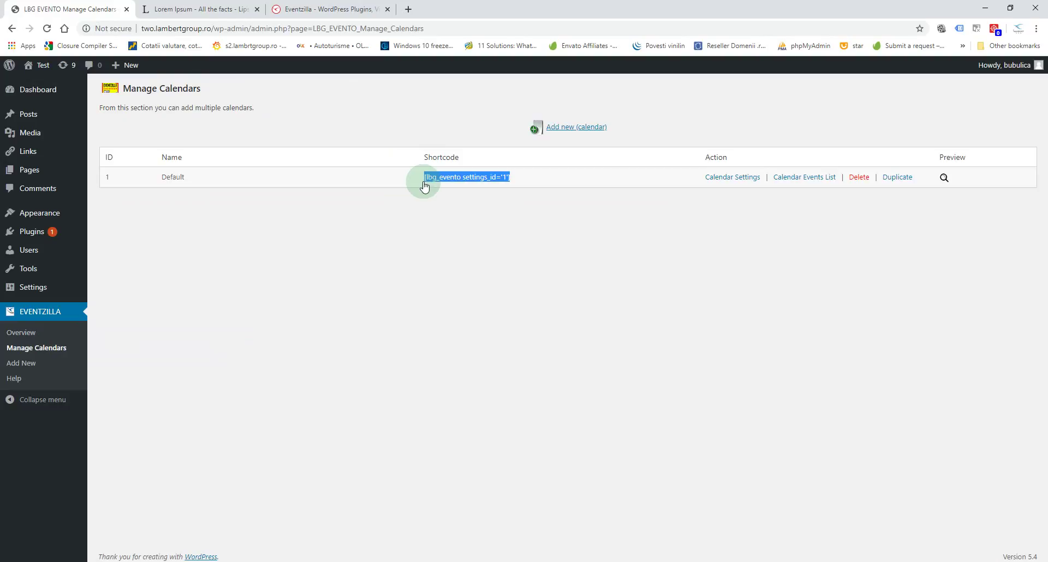
pyautogui.rightClick(433, 183)
pyautogui.click(444, 186)
pyautogui.middleClick(39, 65)
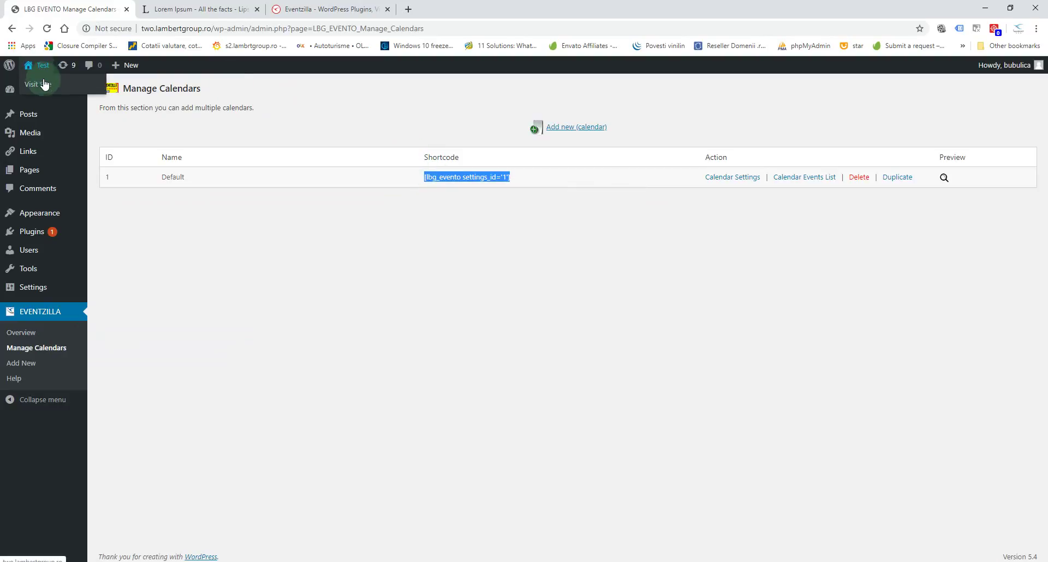
pyautogui.click(216, 8)
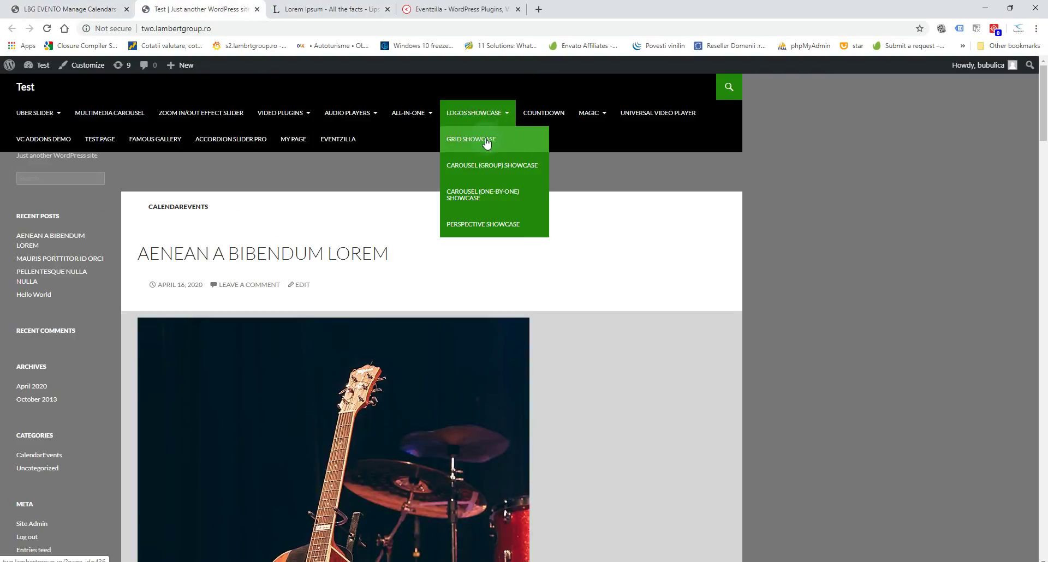
# Paste the shortcode into an empty paragraph of the EventZilla page and update the page.
pyautogui.click(354, 141)
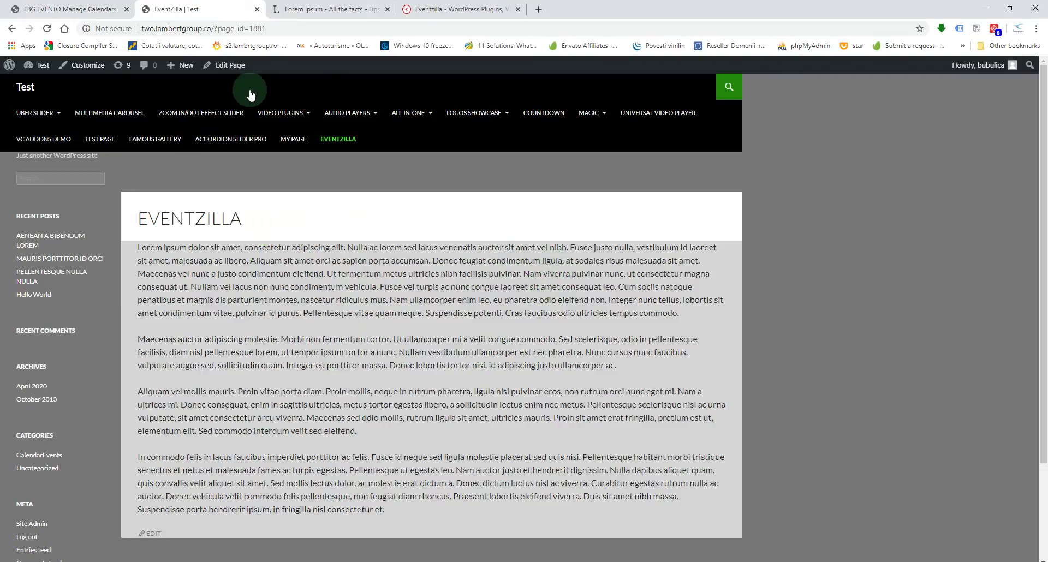
pyautogui.click(229, 66)
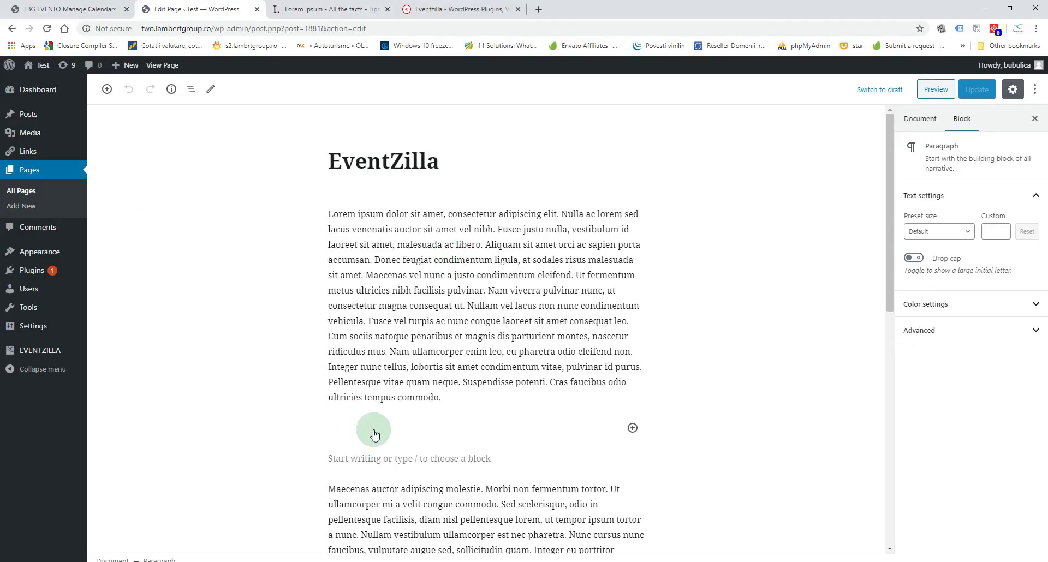
pyautogui.hotkey('ctrl', 'v')
pyautogui.click(975, 94)
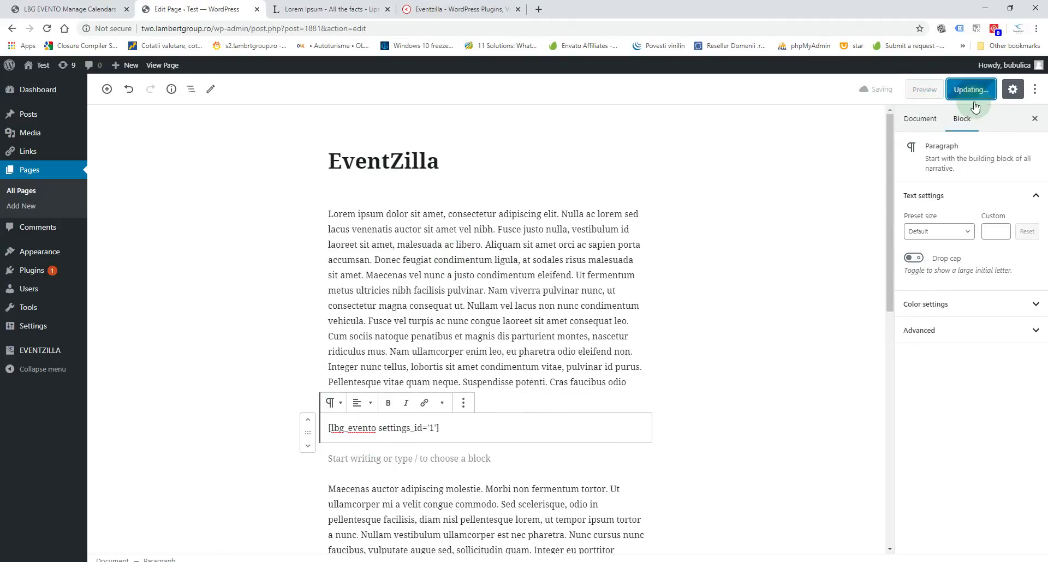
# View the live EventZilla page's April 2020 calendar and expand the 22 April event.
pyautogui.click(163, 66)
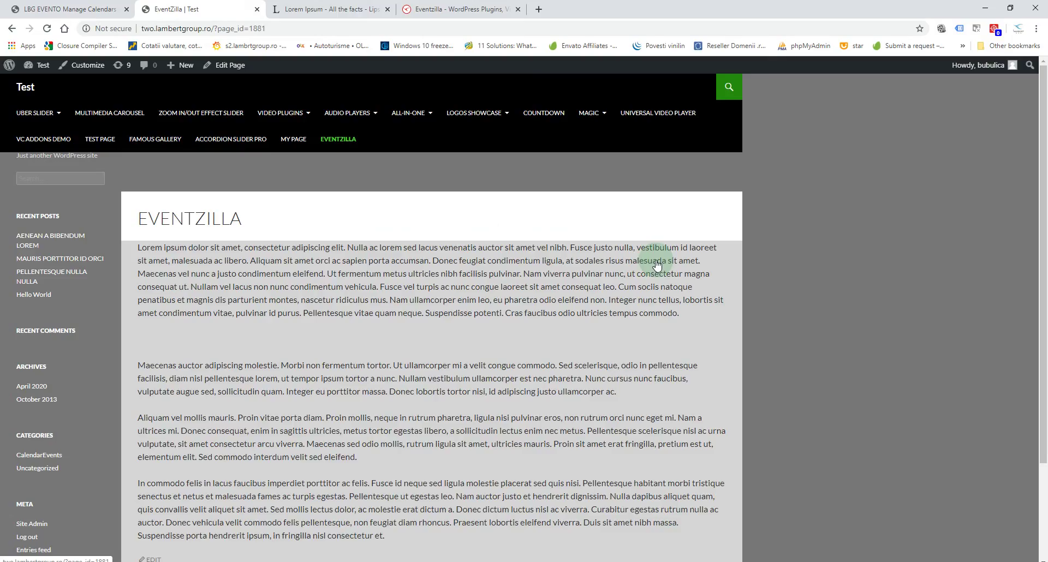
pyautogui.scroll(-3, 946, 321)
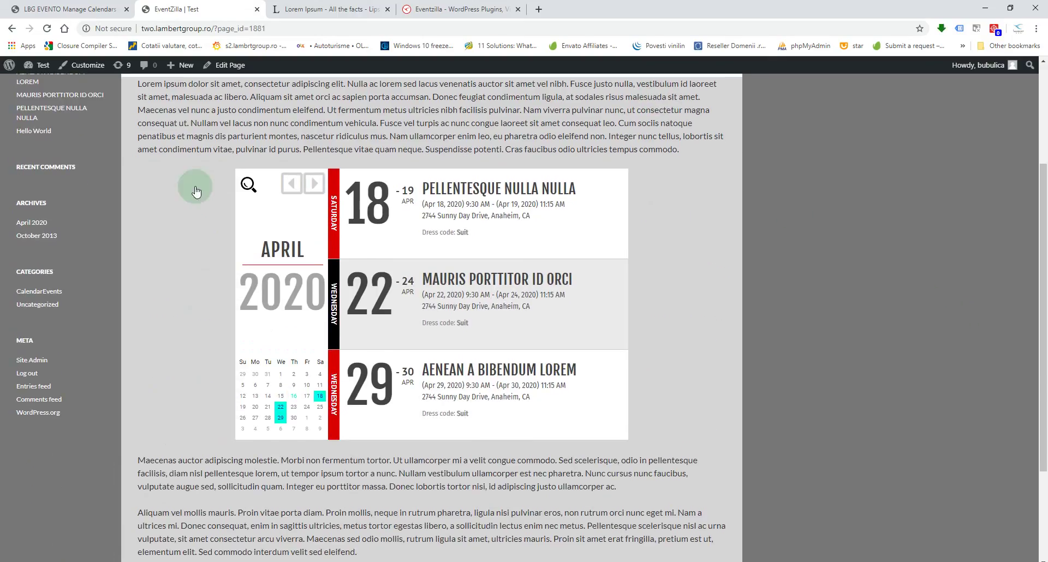
pyautogui.click(500, 206)
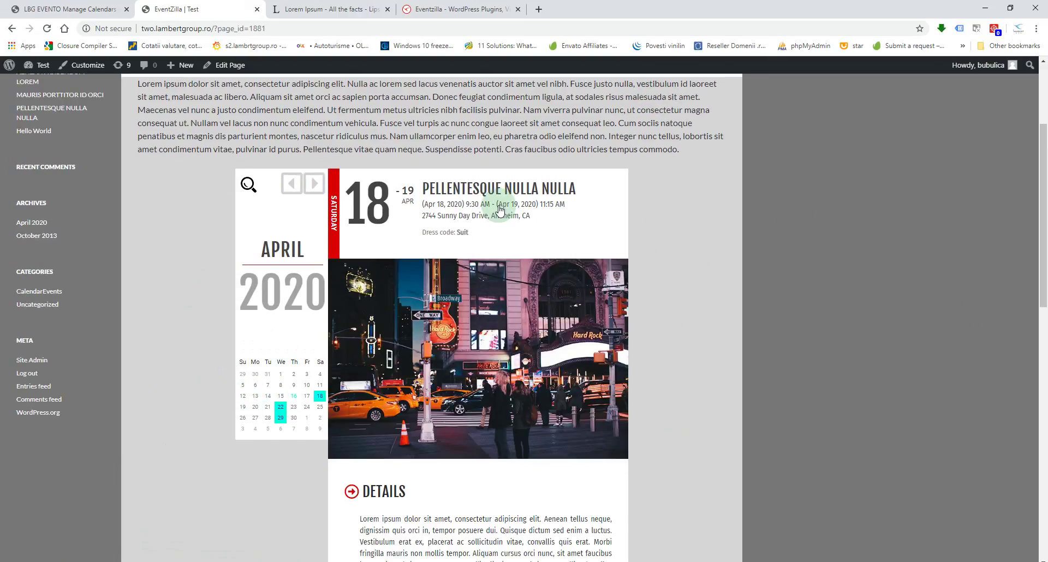
pyautogui.click(500, 208)
pyautogui.scroll(-1, 535, 306)
pyautogui.click(498, 236)
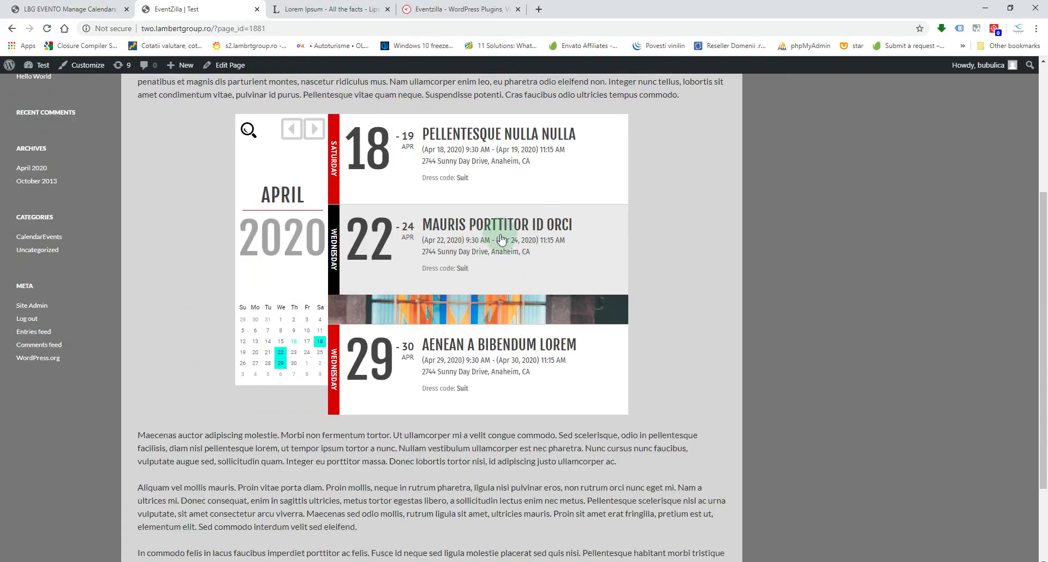